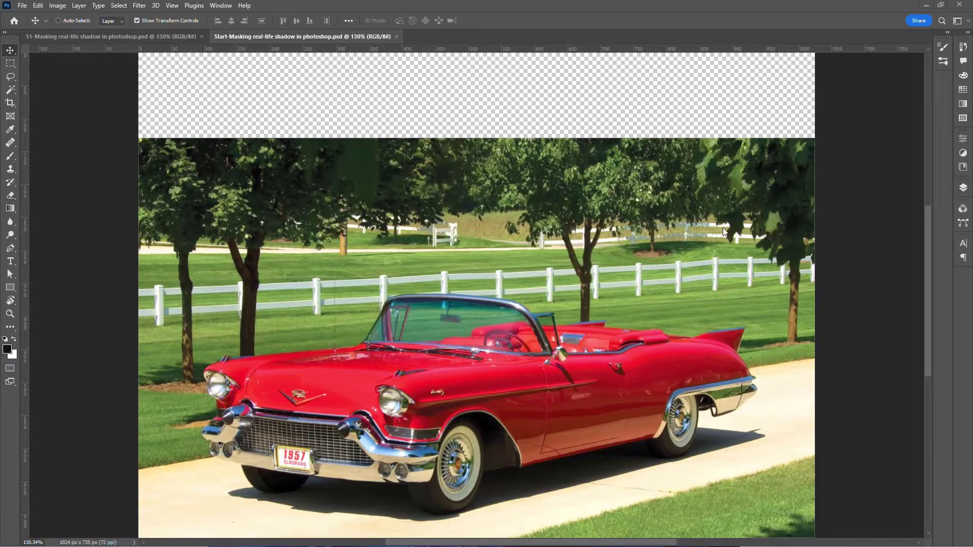
Step: Examine the finished composite with its shadow layer shown, and return to the Start-Masking real-life shadow document
key("ctrl+Tab")
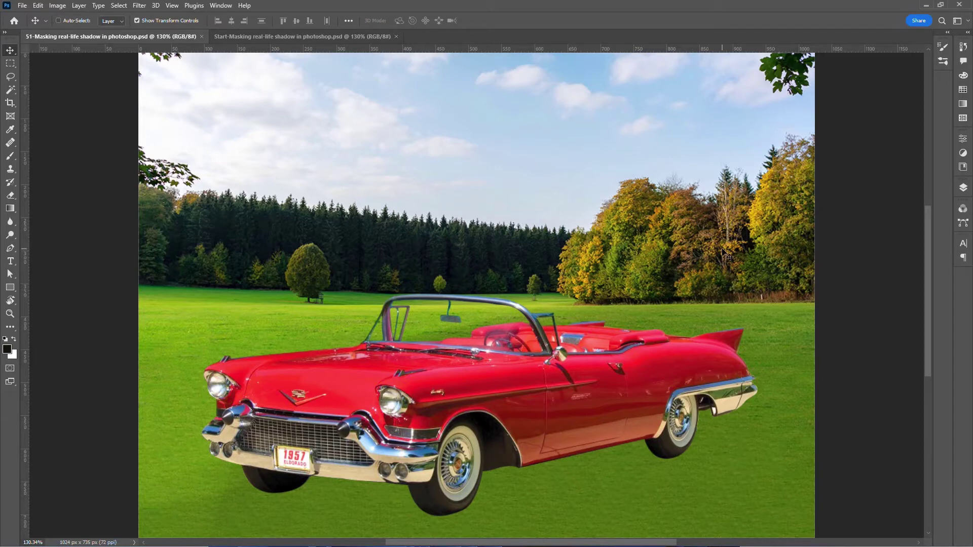
left_click(962, 188)
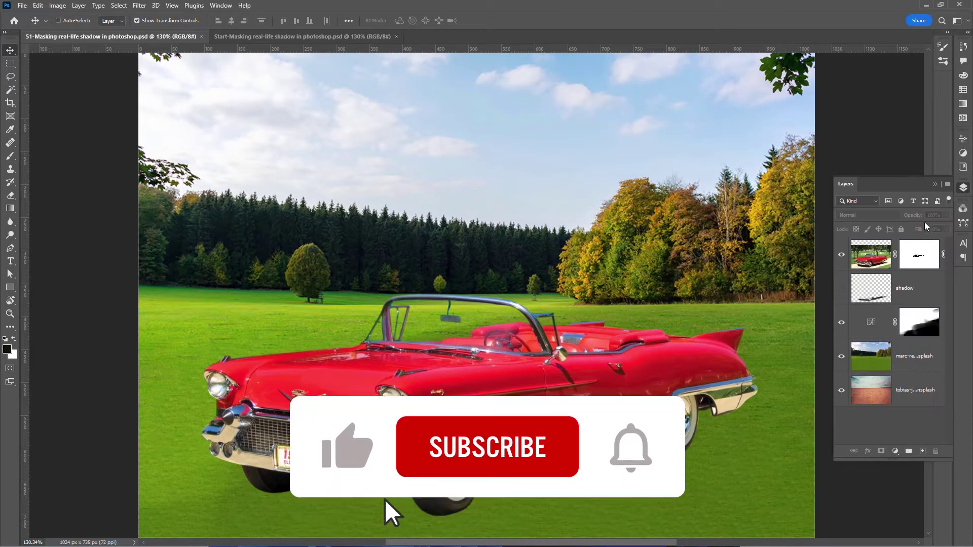
left_click(842, 289)
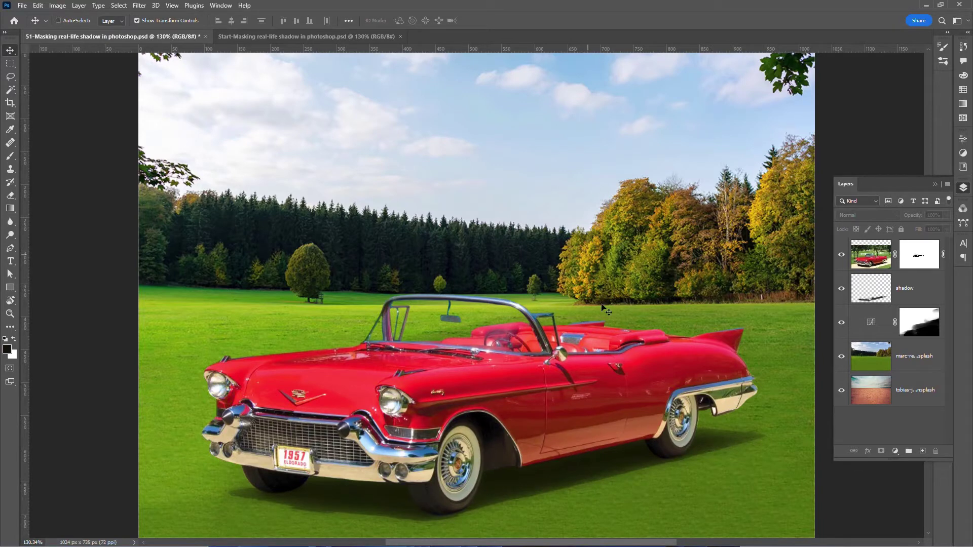
left_click(342, 38)
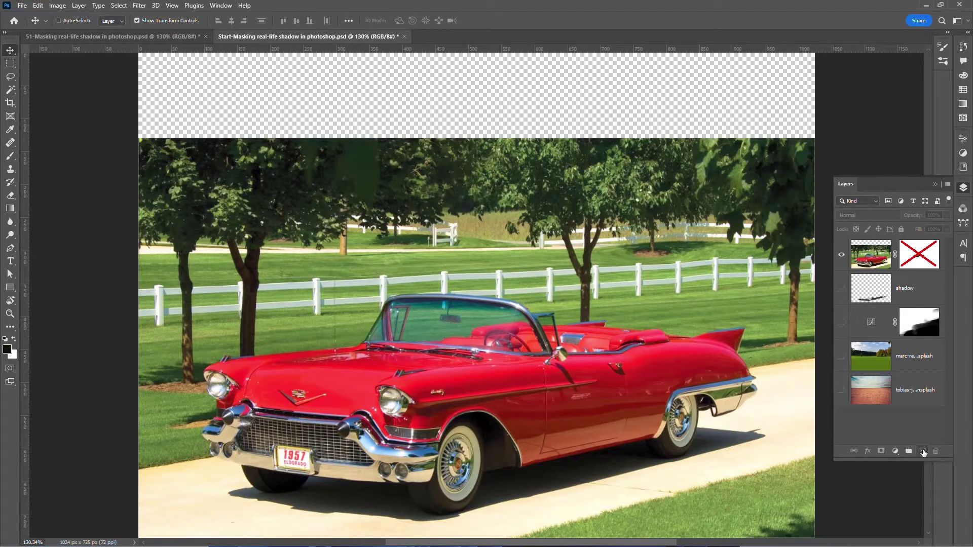
Step: Create a new layer, place it at the bottom of the layer stack, and convert it to the background
left_click(923, 452)
left_click_drag(893, 255, 866, 425)
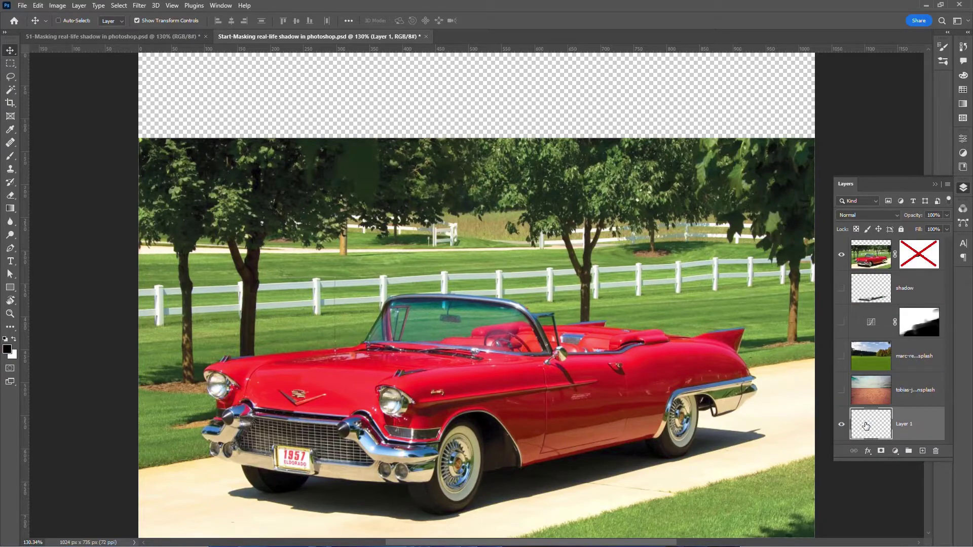
left_click(79, 5)
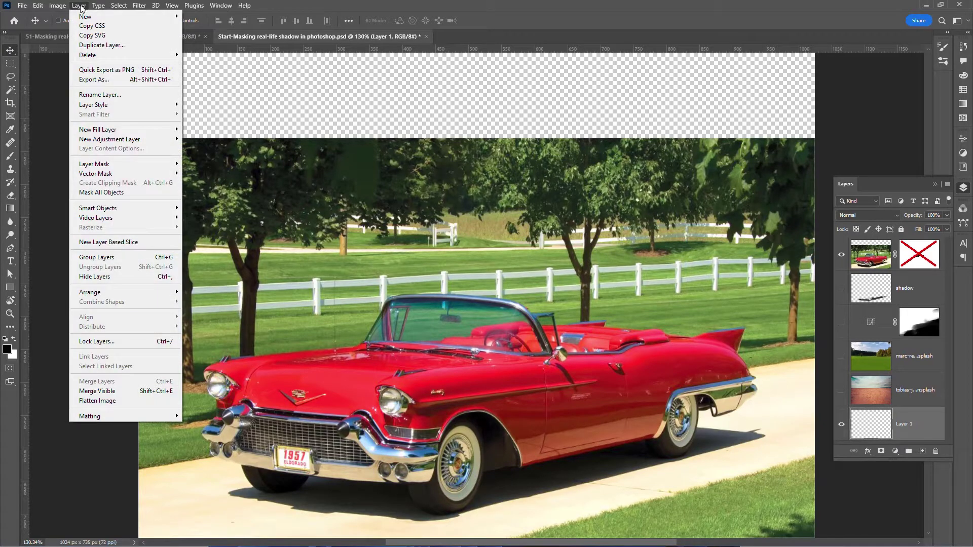
mouse_move(86, 17)
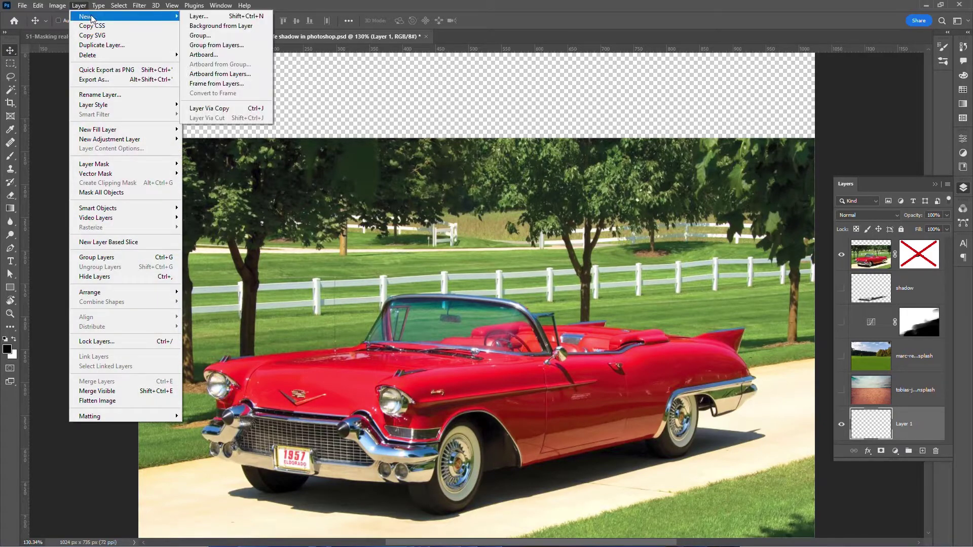
left_click(233, 28)
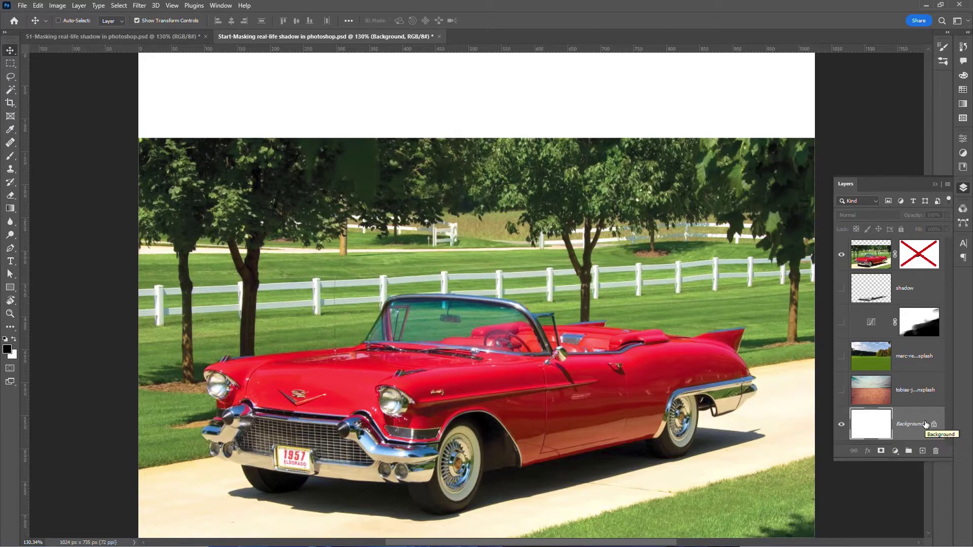
Step: With the car layer selected, examine the Red and Blue channels for contrast between the shadow and its surroundings
left_click(872, 256)
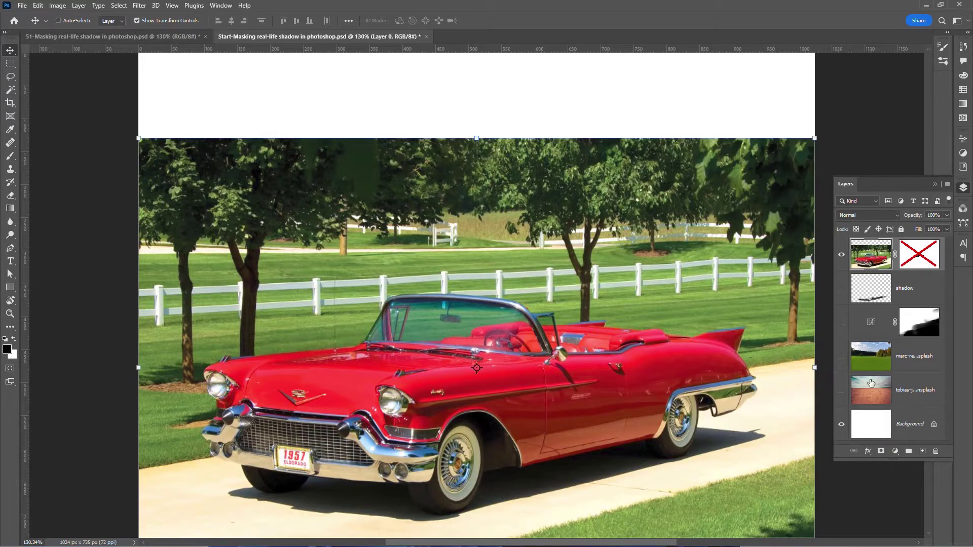
left_click(963, 209)
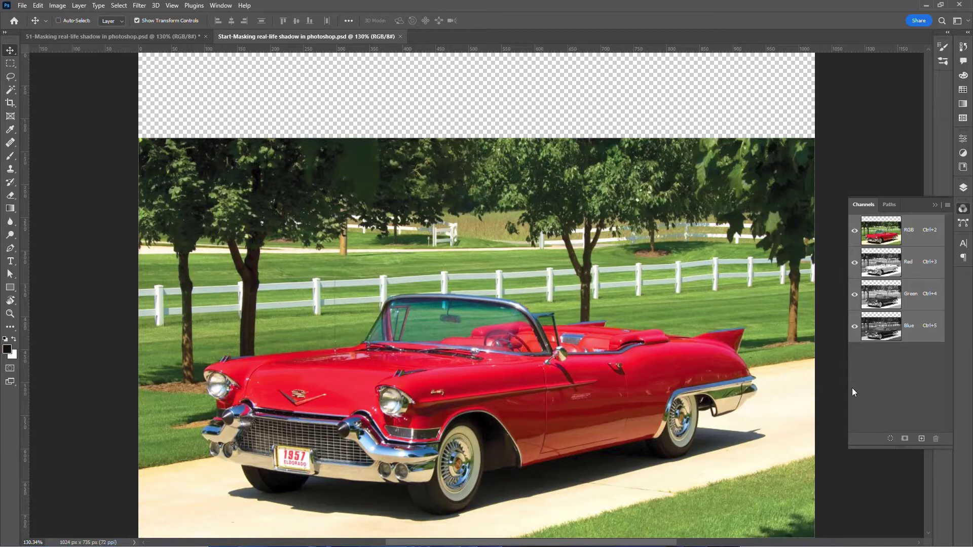
left_click(878, 267)
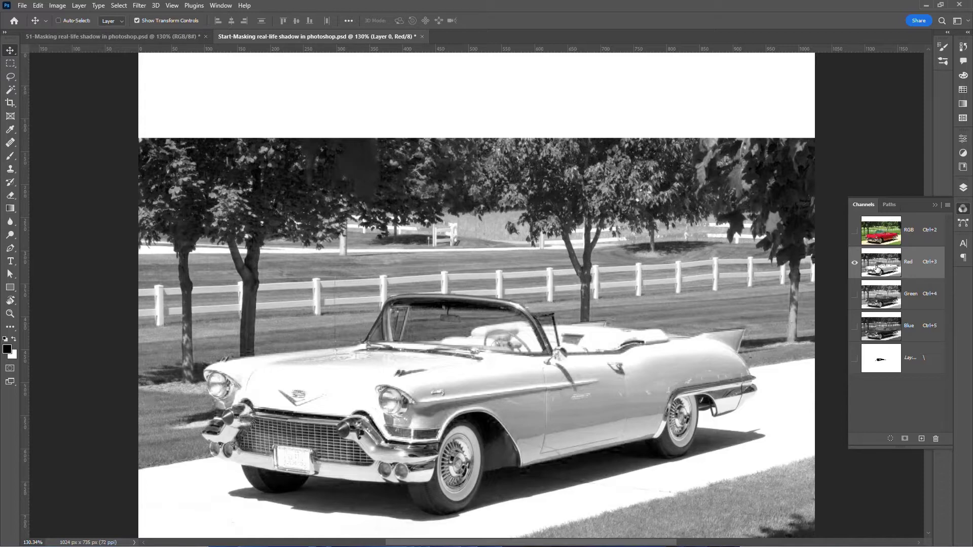
left_click(881, 334)
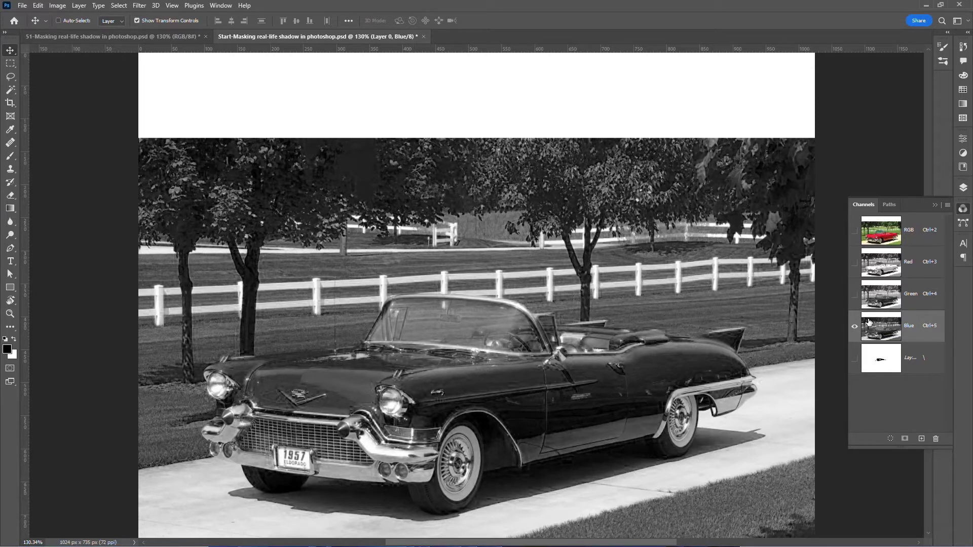
Step: Use Calculations to blend the merged Red and merged Blue channels in Screen mode at 100% opacity into a new channel
left_click(58, 7)
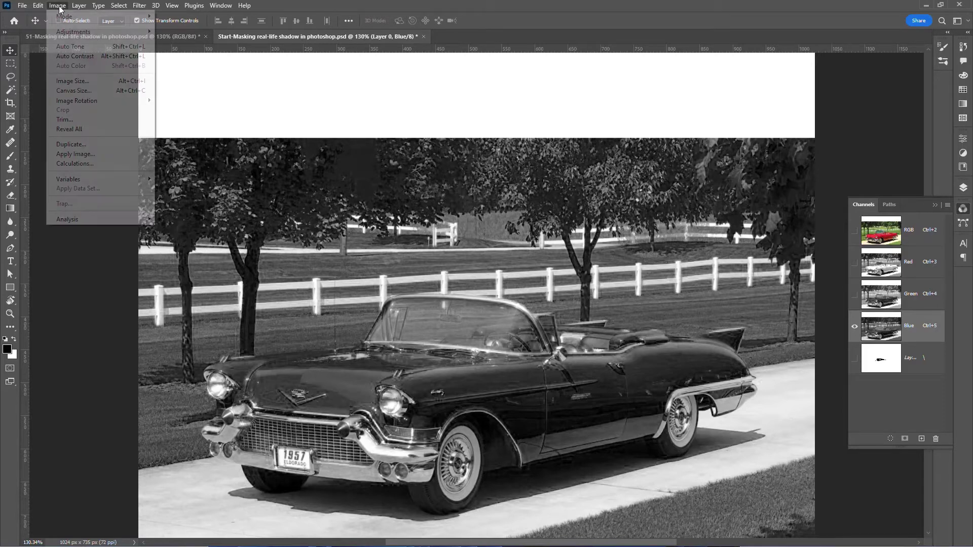
left_click(74, 163)
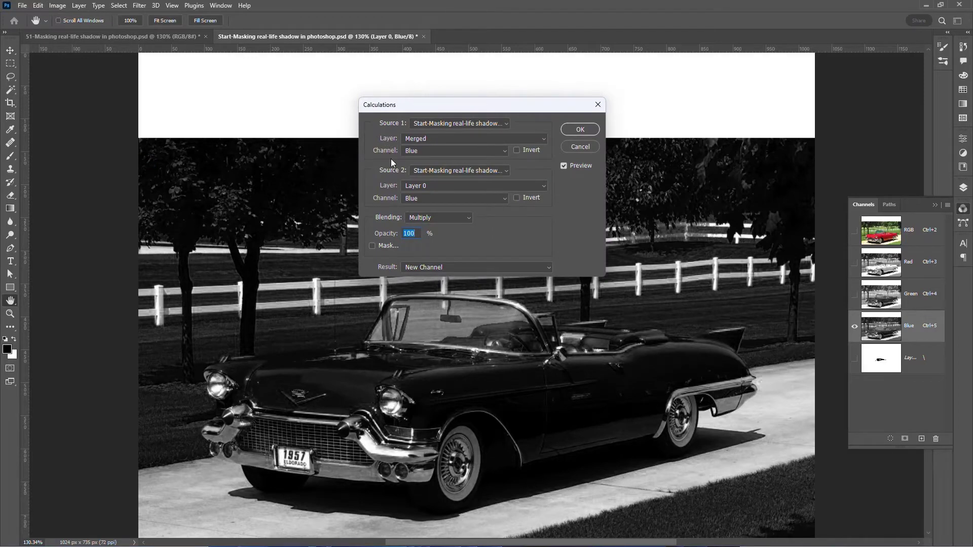
left_click(422, 186)
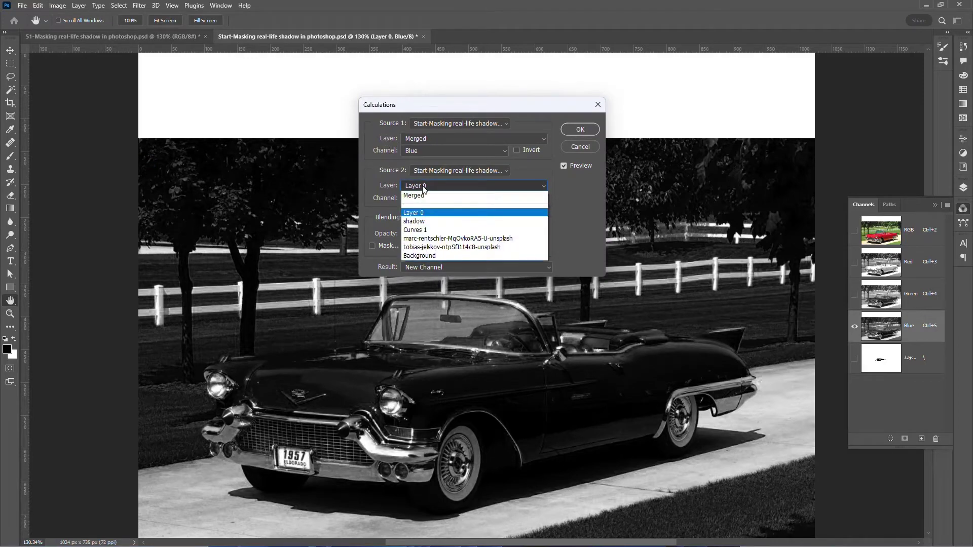
left_click(423, 196)
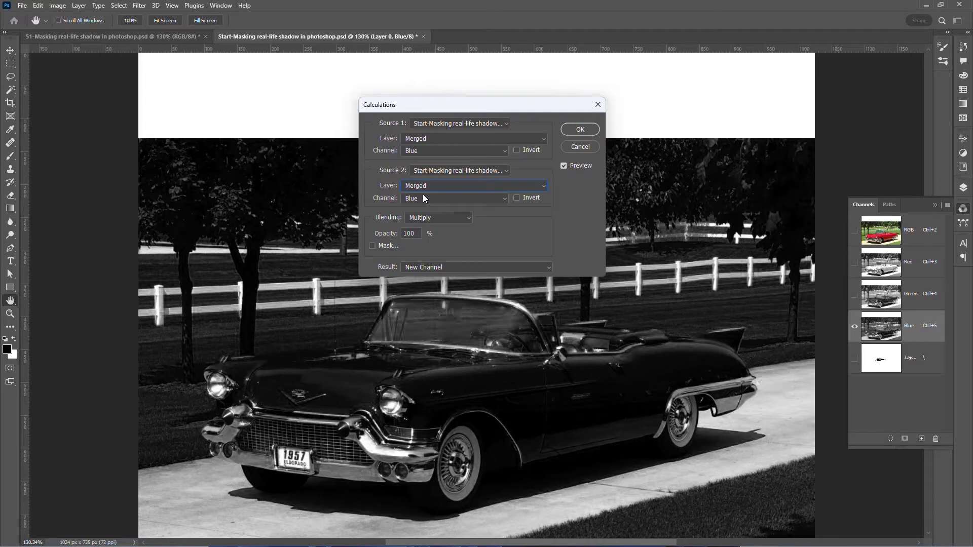
left_click(408, 152)
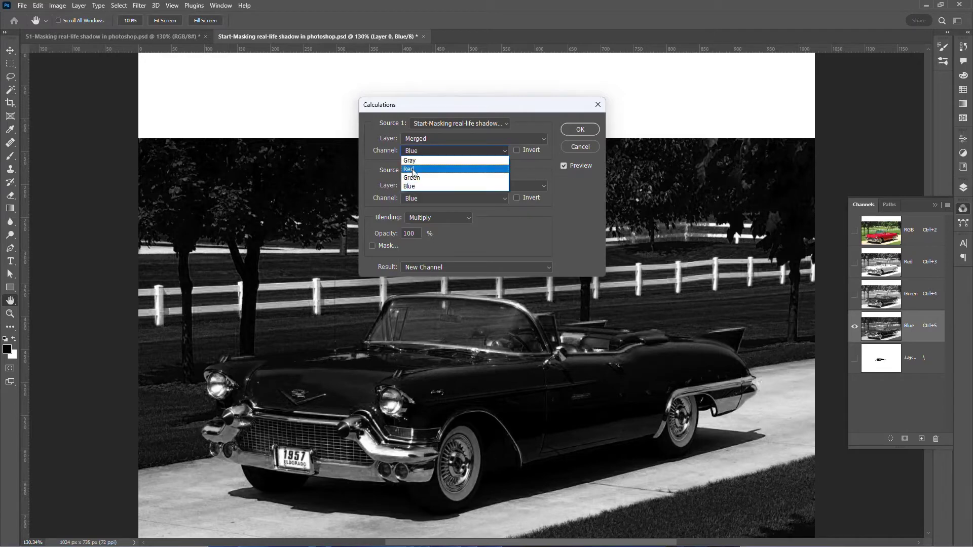
left_click(414, 170)
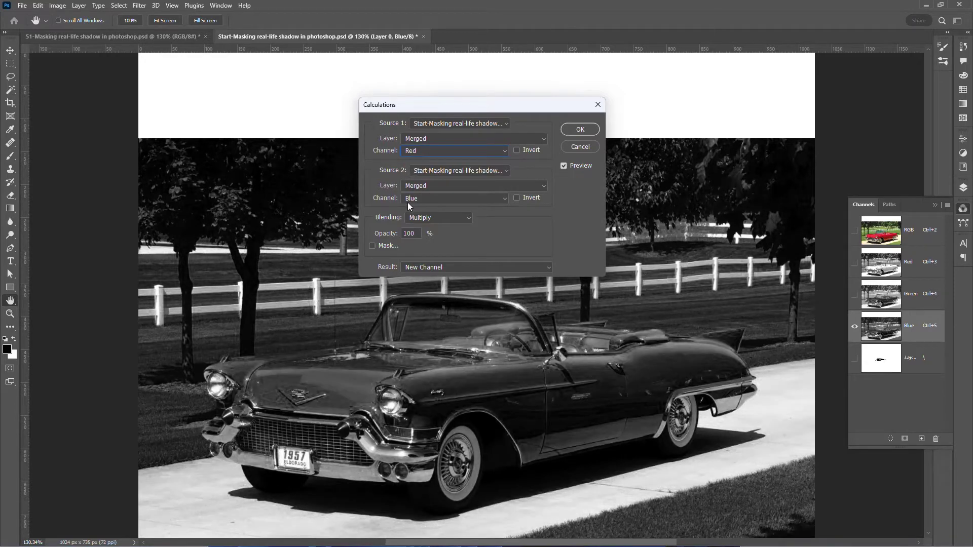
left_click(466, 220)
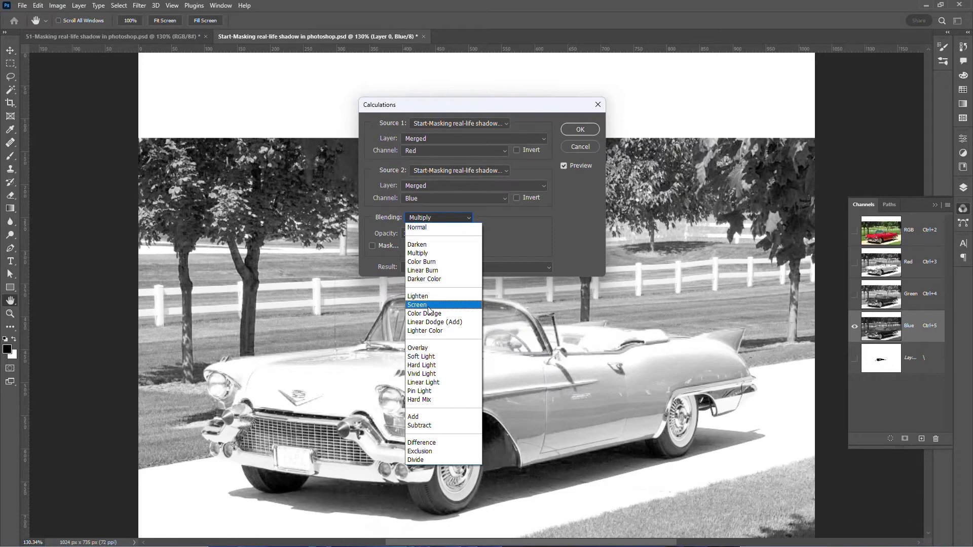
left_click(427, 305)
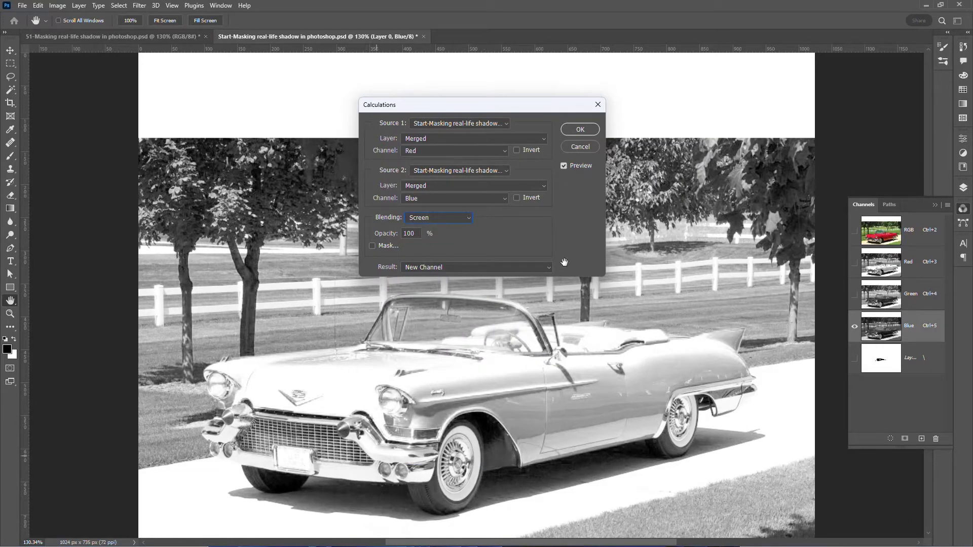
left_click(585, 131)
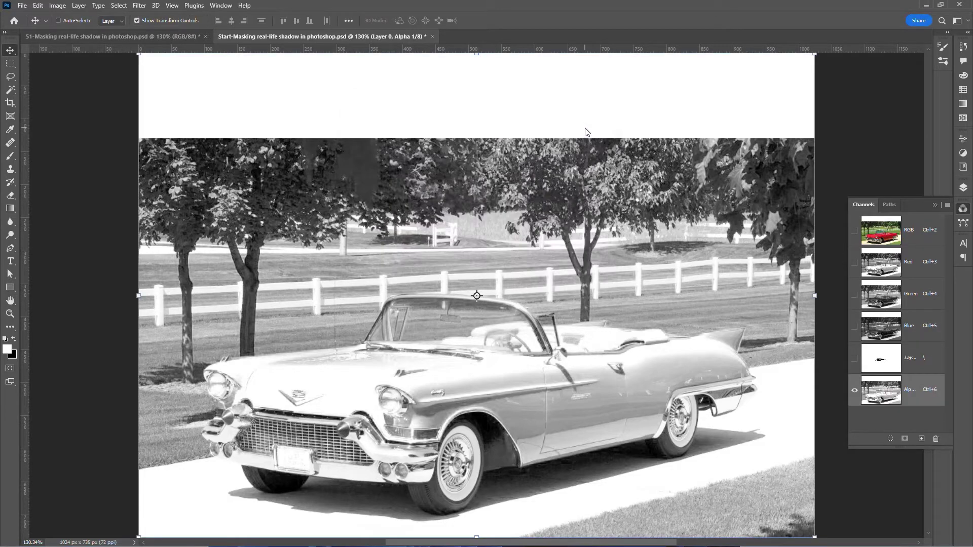
Step: Rename the calculated alpha channel as R&B
double_click(917, 391)
type("R&B")
key("Return")
Step: Duplicate the R&B channel and name the copy cleanup
left_click_drag(914, 390, 923, 439)
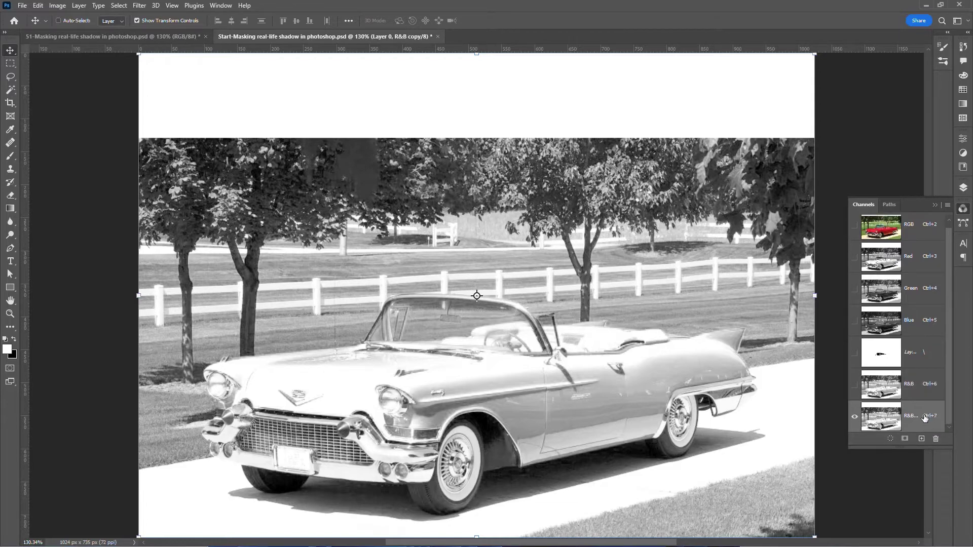
double_click(925, 418)
type("clean")
type("up")
key("Return")
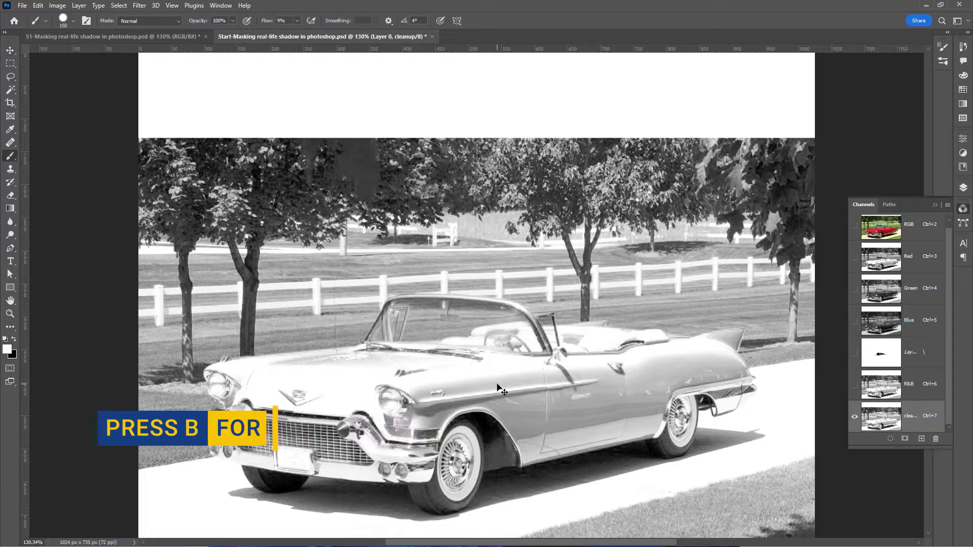
Step: Paint white over the car's front corner and adjacent grass in the cleanup channel, using a hard 150 px brush at 100% flow
key("b")
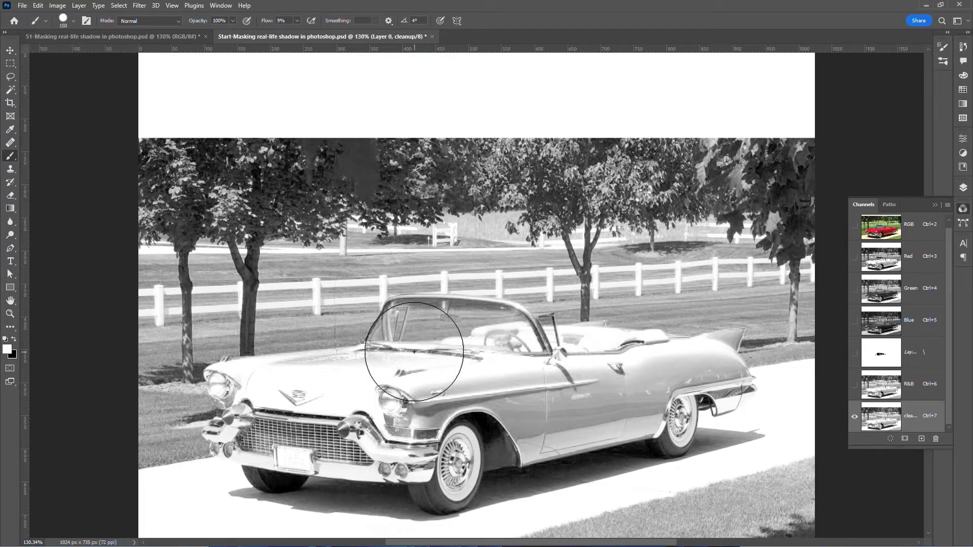
right_click(408, 334)
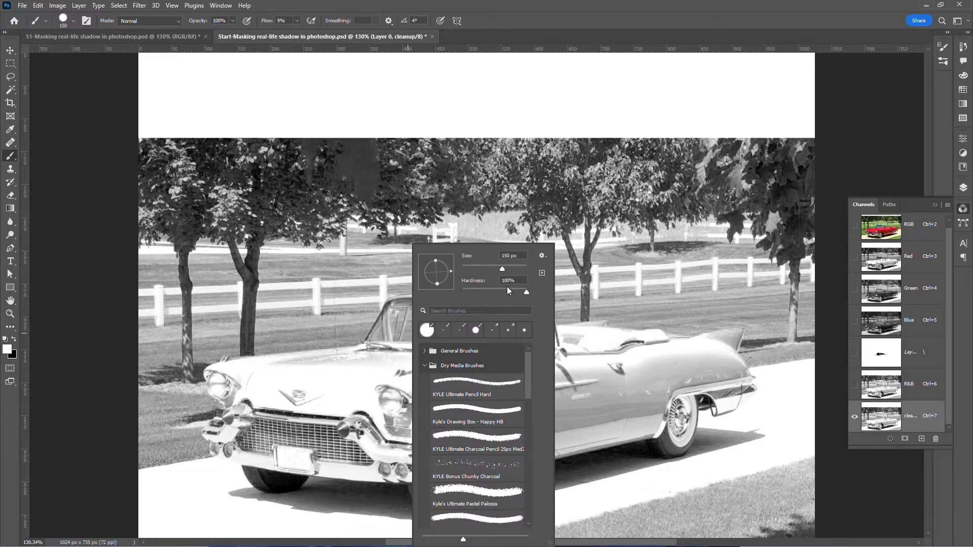
left_click(270, 389)
key("shift+0")
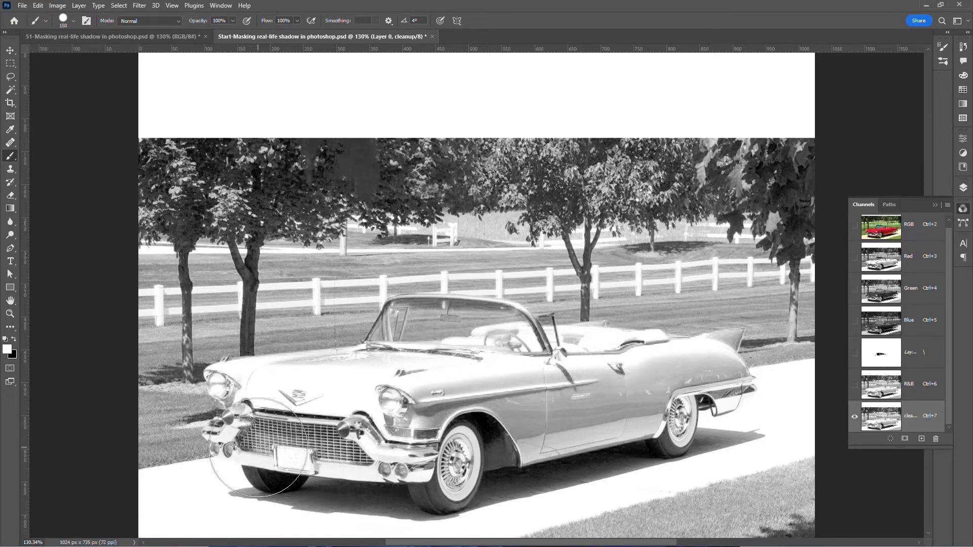
scroll(259, 431, "up", 2)
left_click_drag(286, 444, 229, 300)
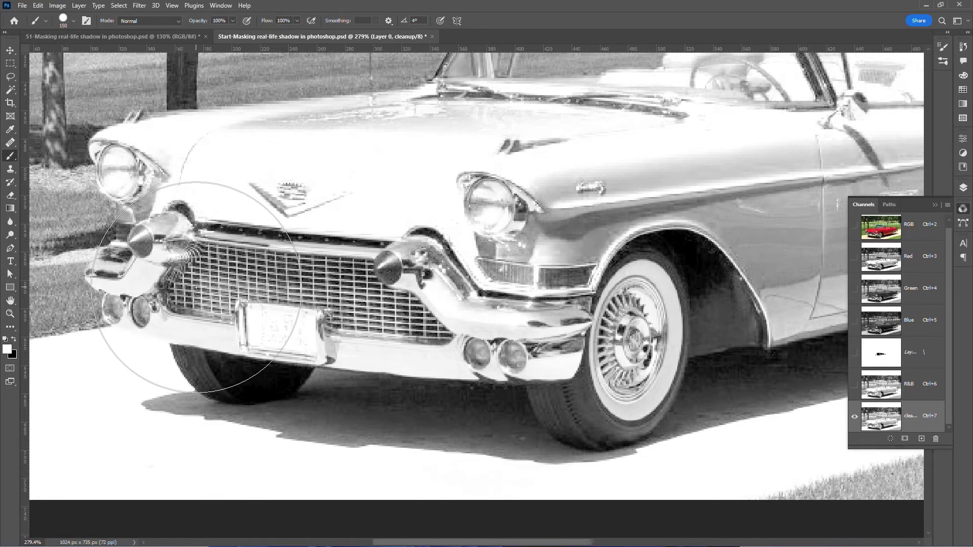
mouse_move(196, 288)
left_mouse_down()
mouse_move(124, 282)
mouse_move(79, 251)
mouse_move(81, 283)
left_mouse_up()
Step: Paint white over the car's rear end and the background behind it, keeping the rear shadow intact
left_click_drag(655, 310, 268, 336)
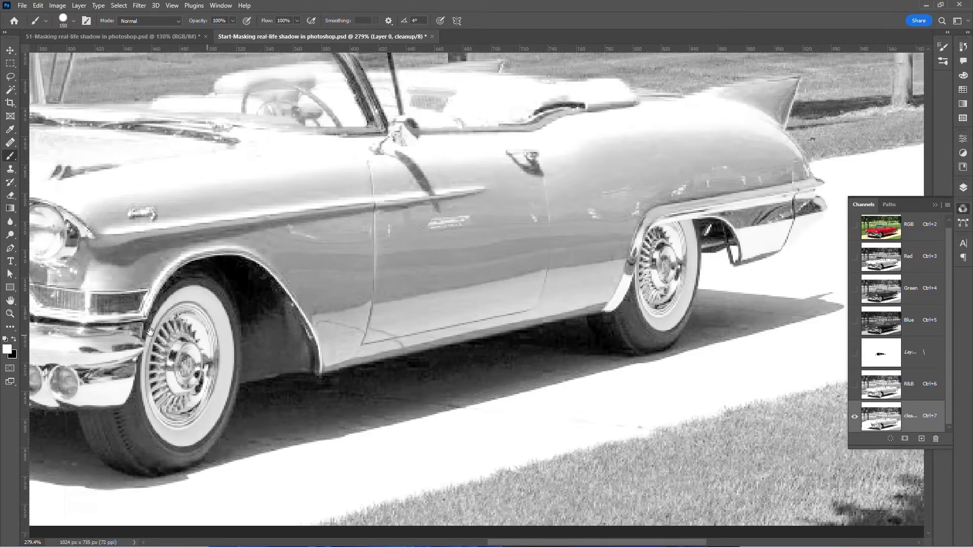
left_click_drag(518, 303, 448, 357)
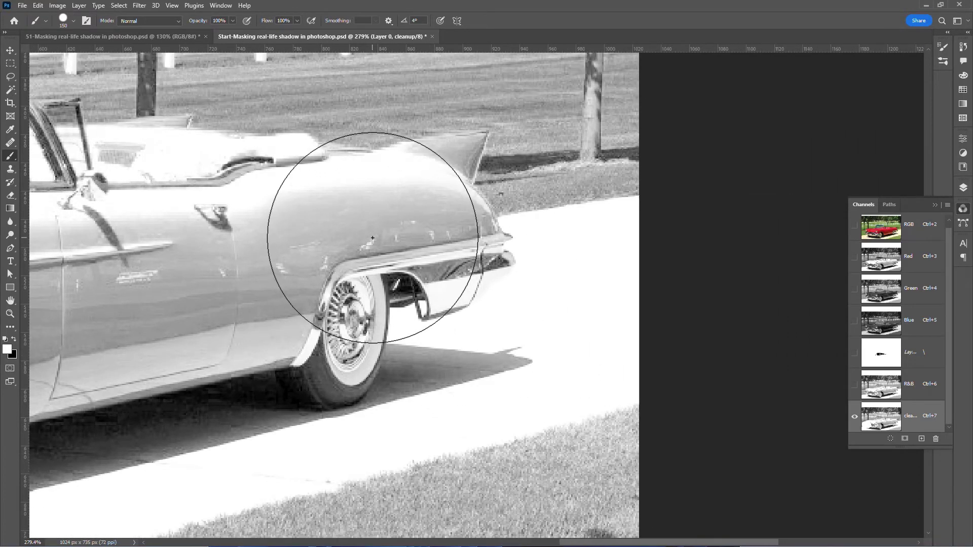
mouse_move(380, 232)
left_mouse_down()
mouse_move(524, 197)
mouse_move(511, 211)
mouse_move(515, 199)
mouse_move(624, 212)
mouse_move(592, 208)
mouse_move(593, 257)
left_mouse_up()
Step: Paint white over the grass in the image's lower right corner, below the driveway shadow
scroll(609, 249, "down", 10)
left_click_drag(282, 280, 466, 423)
scroll(466, 423, "up", 2)
left_click_drag(466, 423, 392, 359)
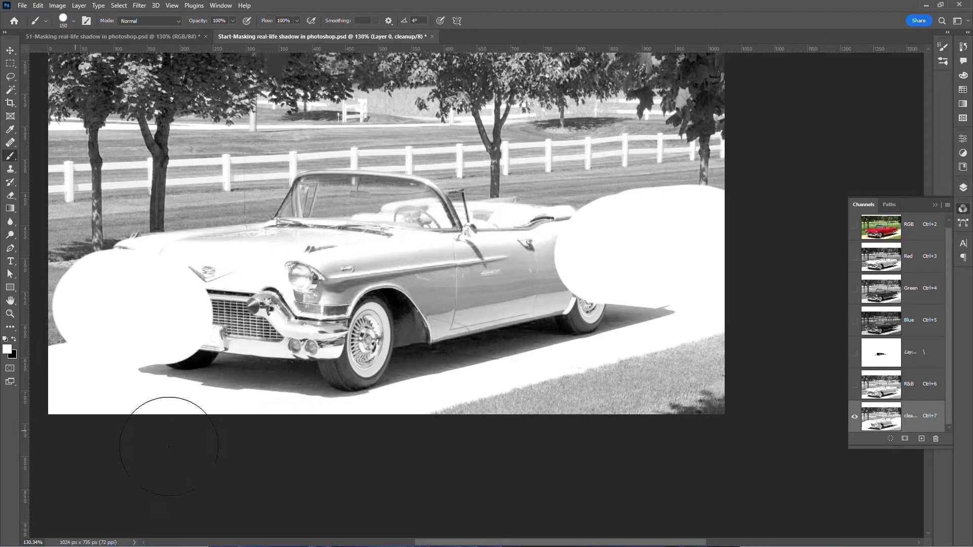
mouse_move(424, 457)
left_mouse_down()
mouse_move(519, 428)
mouse_move(723, 391)
left_mouse_up()
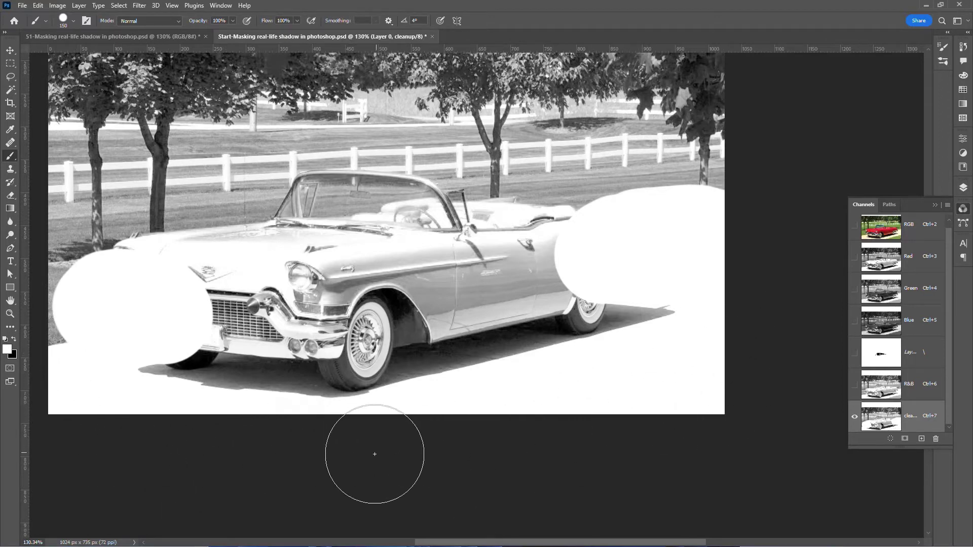
key("ctrl+0")
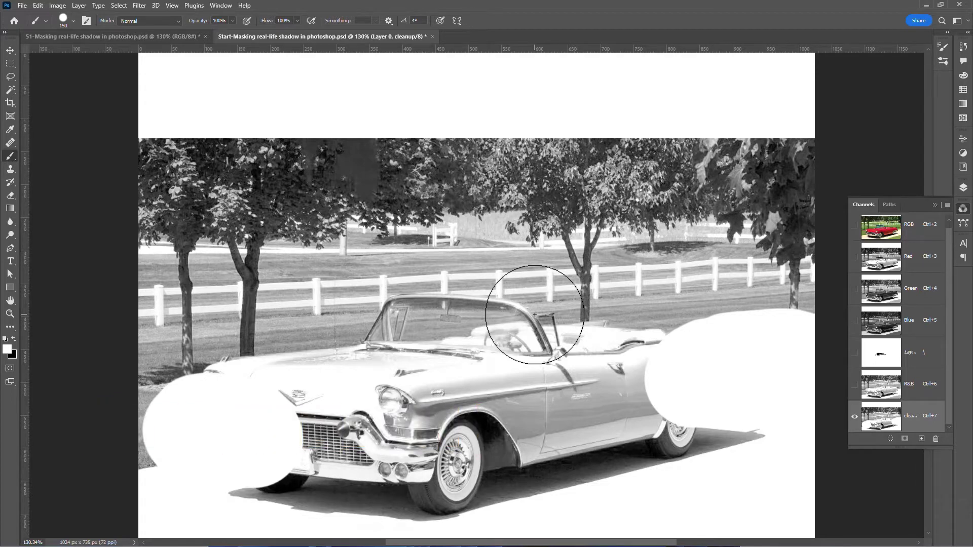
Step: Select a full-width rectangle covering the image above the shadow, fill it with white, and deselect
key("m")
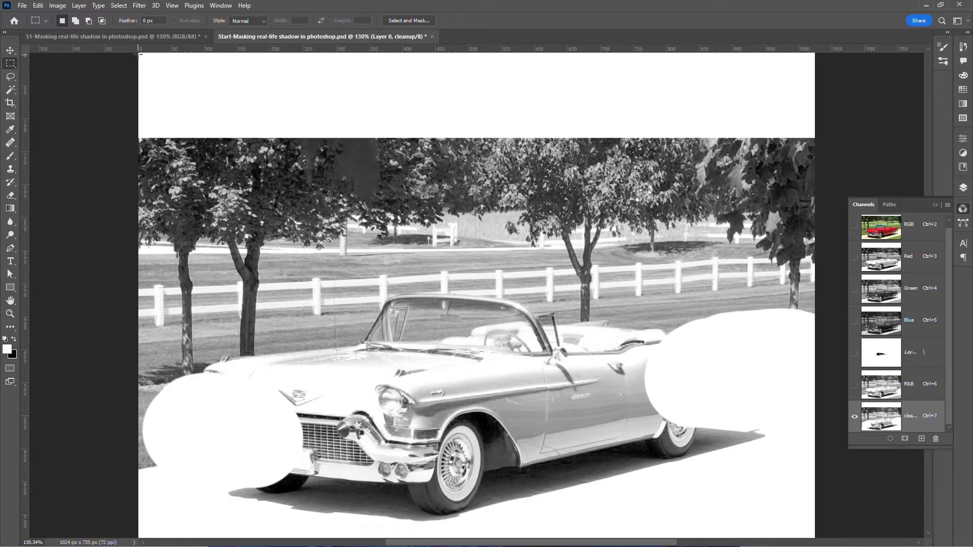
left_click_drag(136, 58, 844, 426)
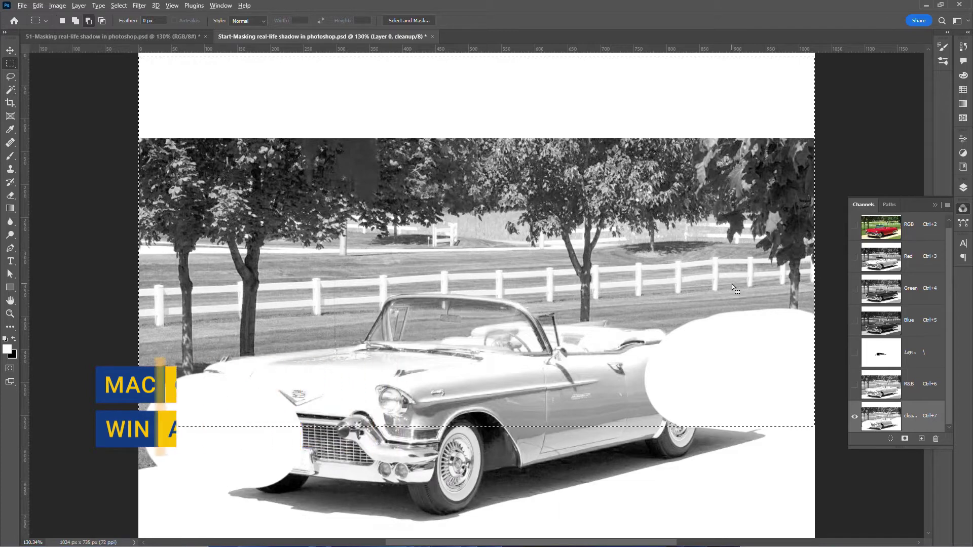
key("alt+BackSpace")
key("ctrl+d")
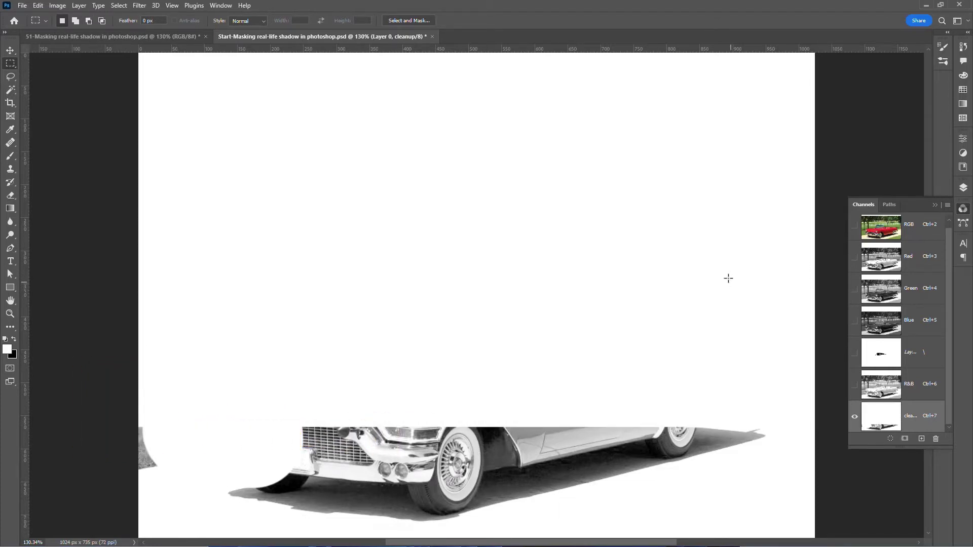
Step: Paint white over the car's grille, lower body side and the leftover patch at the image's left edge in the cleanup channel
key("b")
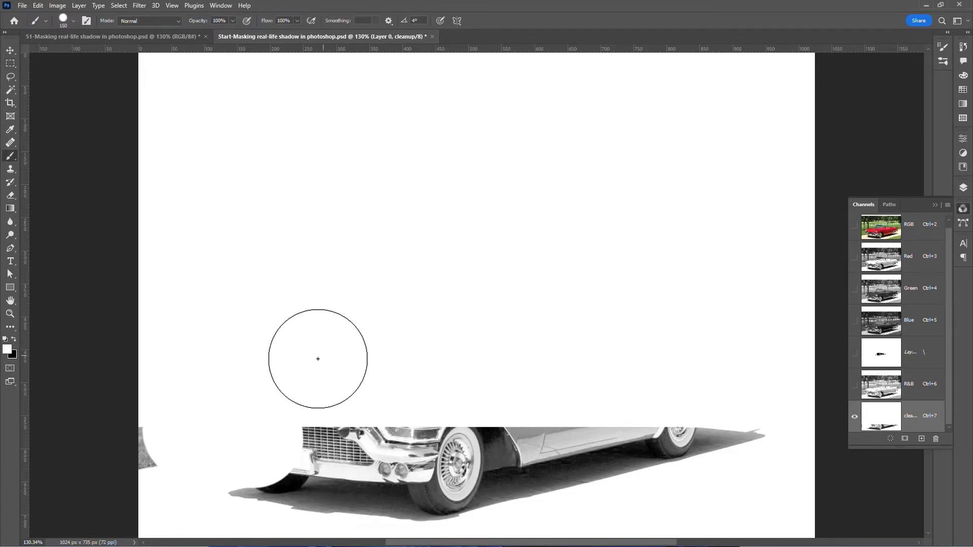
mouse_move(263, 356)
left_mouse_down()
mouse_move(317, 411)
mouse_move(538, 401)
left_mouse_up()
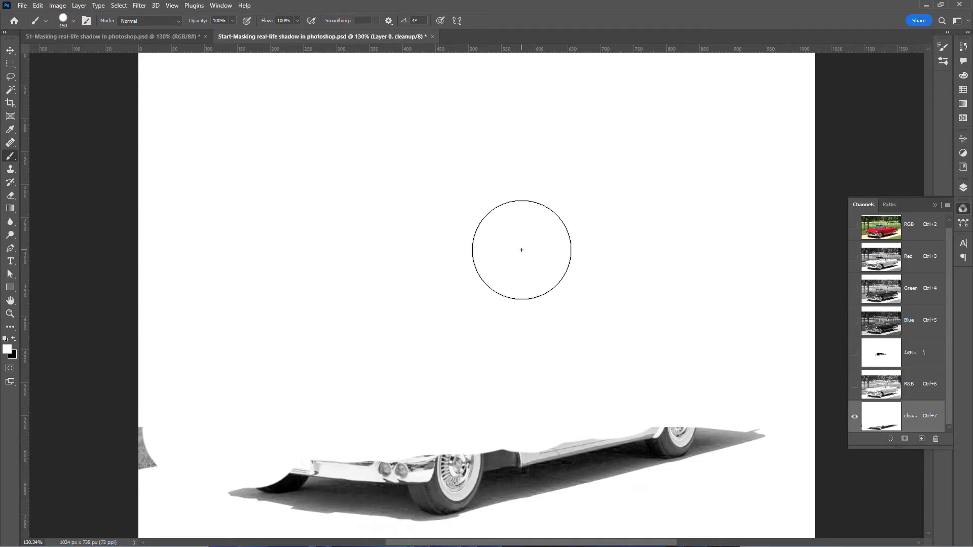
mouse_move(174, 358)
left_mouse_down()
mouse_move(155, 364)
mouse_move(132, 412)
mouse_move(152, 472)
left_mouse_up()
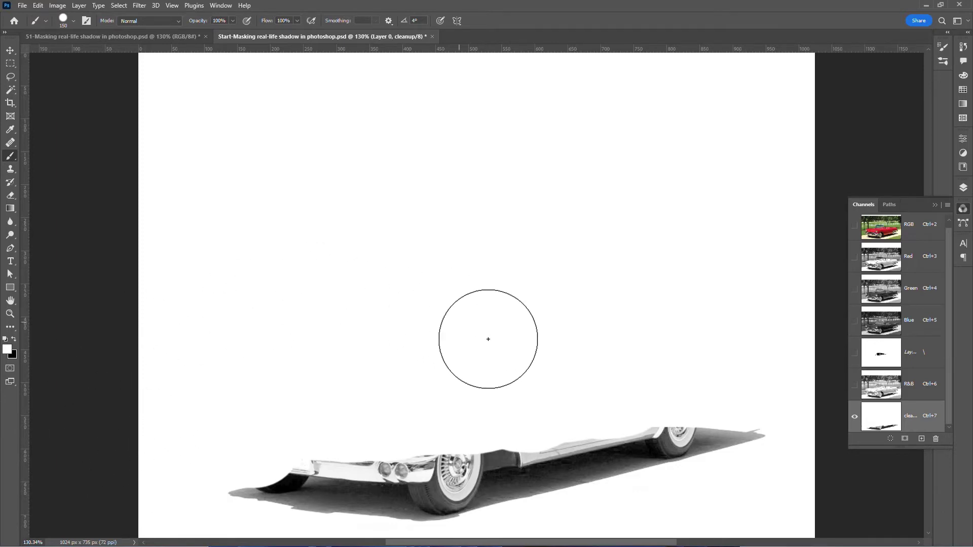
Step: Retouch the blemishes in the shadow beneath the car with the Healing Brush, from the front wheel to the rear wheel
scroll(445, 494, "up", 7)
left_click_drag(288, 513, 298, 348)
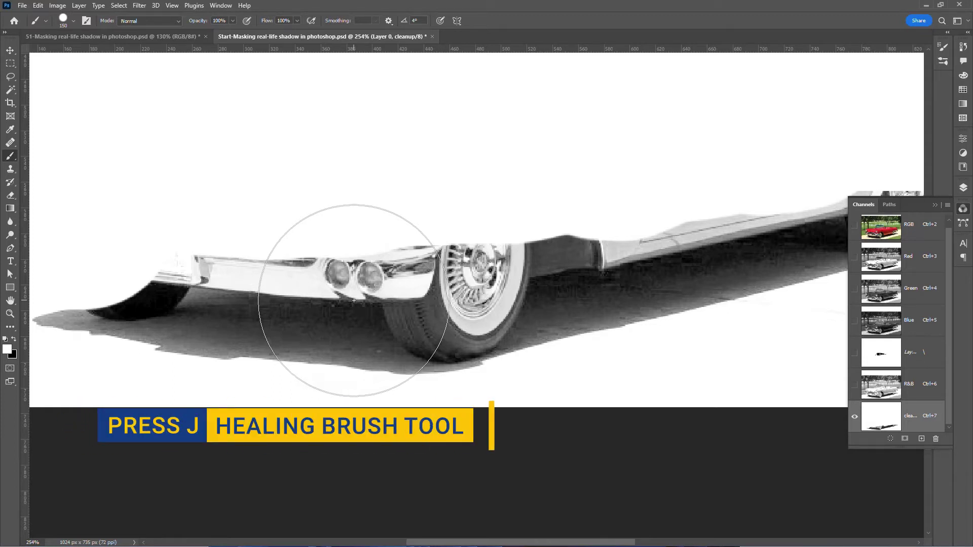
key("j")
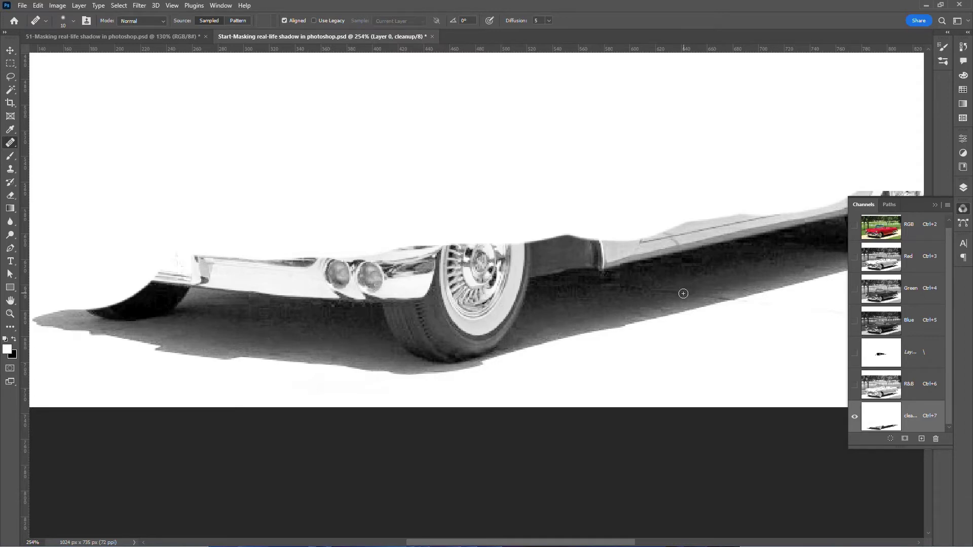
left_click_drag(799, 278, 709, 305)
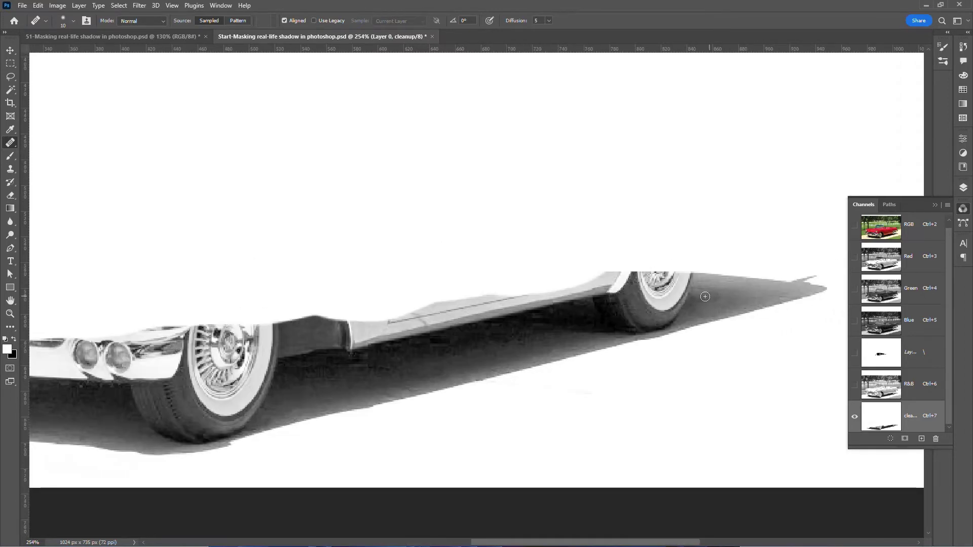
left_click_drag(95, 418, 462, 354)
left_click_drag(739, 330, 522, 311)
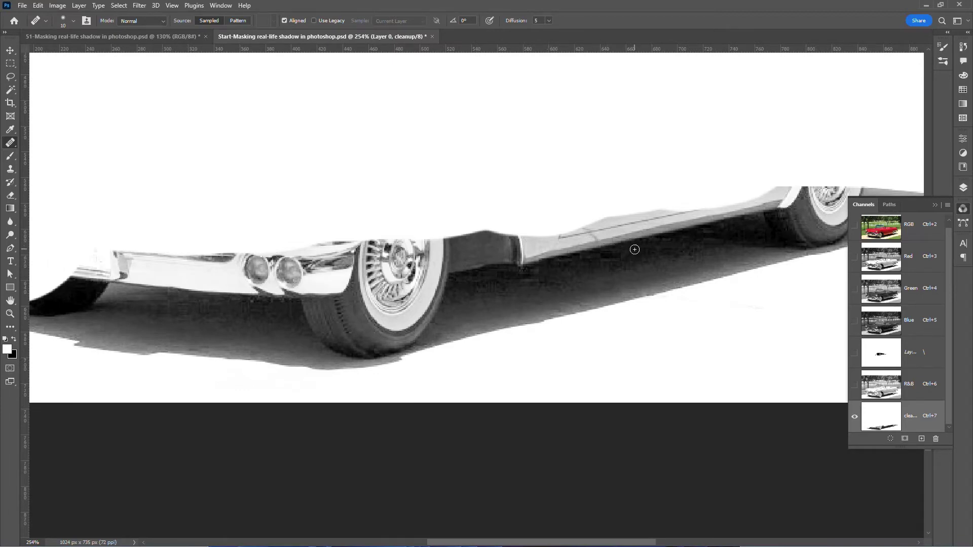
key("ctrl+0")
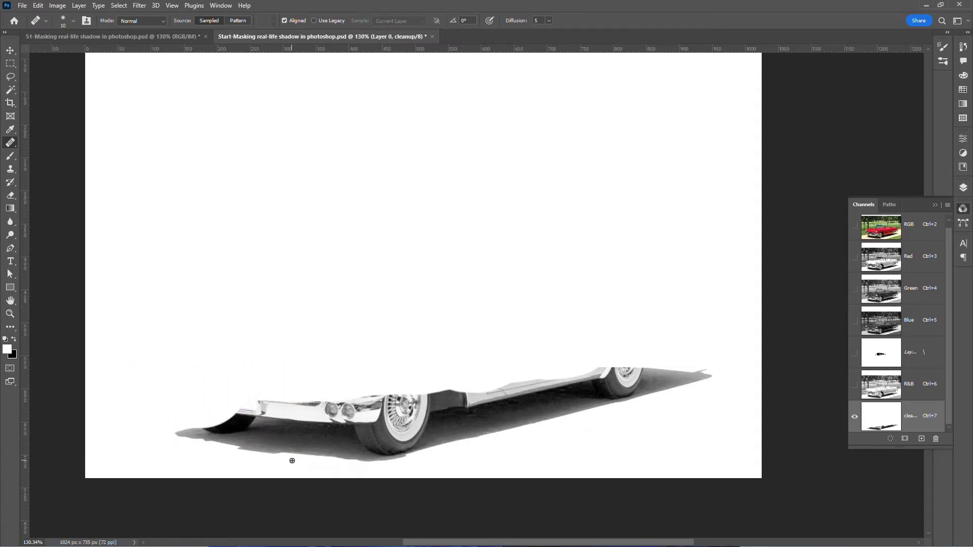
Step: Open Levels for the cleanup channel and check for stray gray areas by raising the black input to 253, returning it to 0
key("ctrl+l")
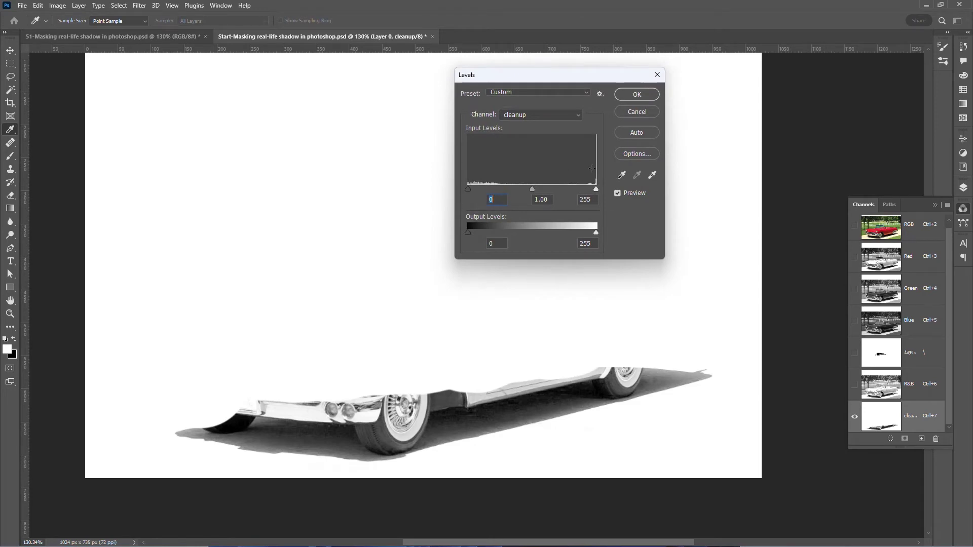
left_click_drag(464, 188, 603, 190)
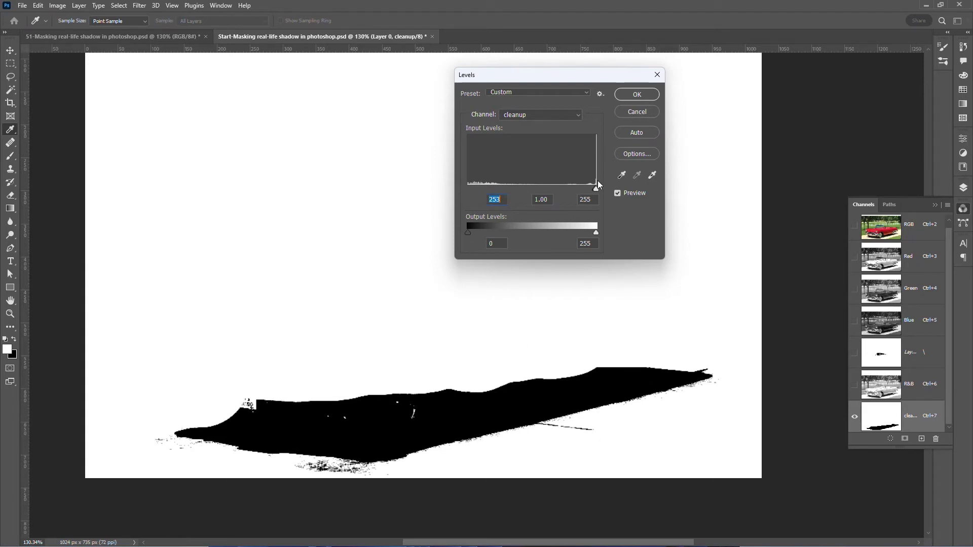
left_click_drag(596, 188, 436, 184)
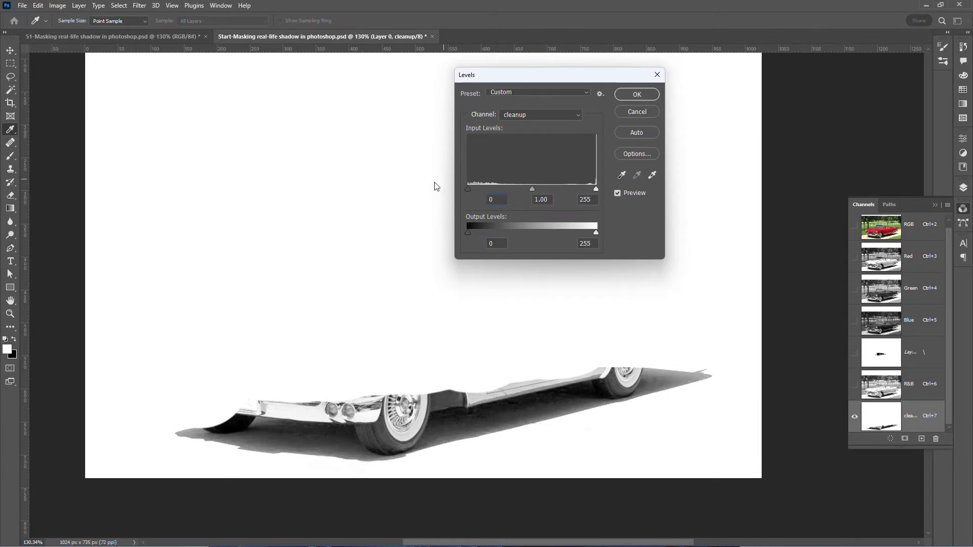
Step: Brighten the cleanup channel by setting the Levels white input to 200 and applying it
left_click_drag(596, 190, 570, 189)
left_click(594, 199)
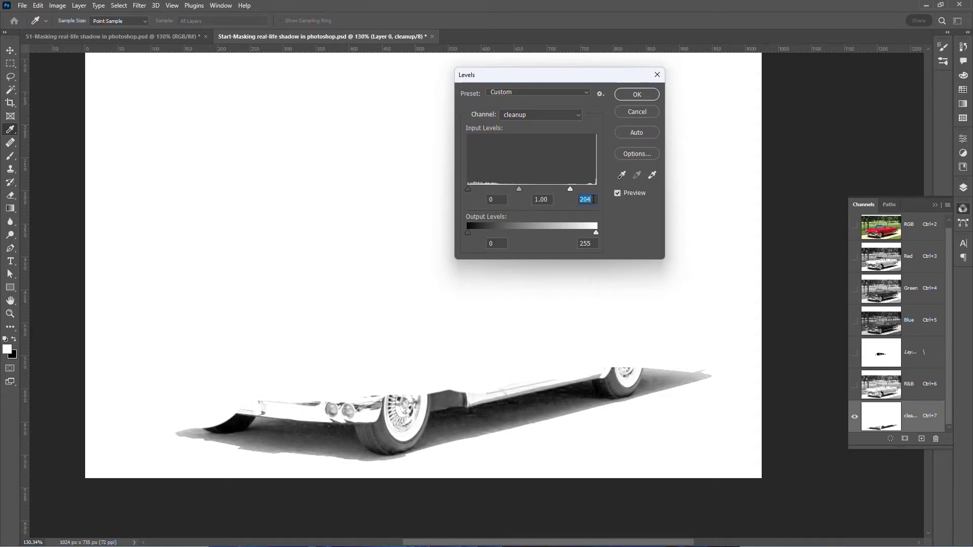
type("200")
left_click(637, 96)
key("j")
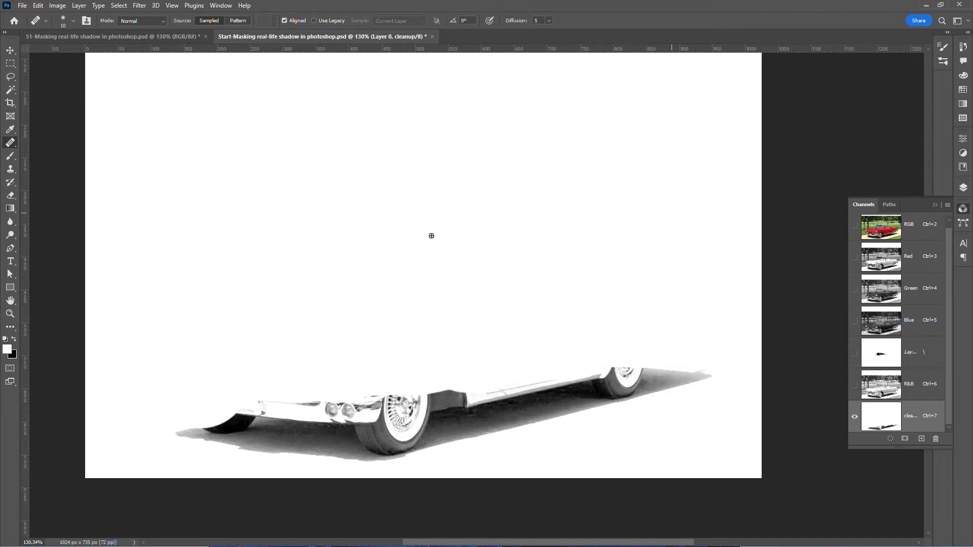
Step: Apply a Gaussian Blur with a 5-pixel radius to the cleanup channel
left_click(139, 6)
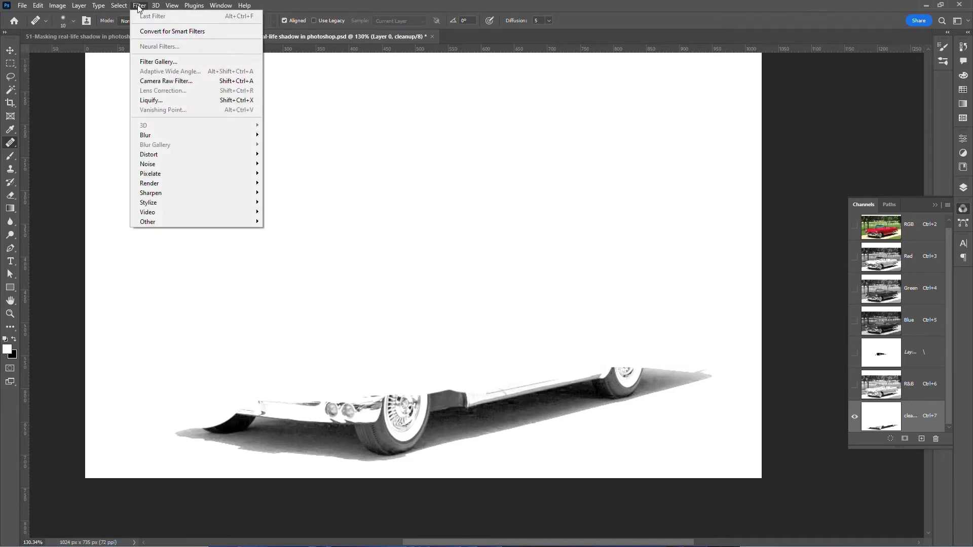
mouse_move(169, 135)
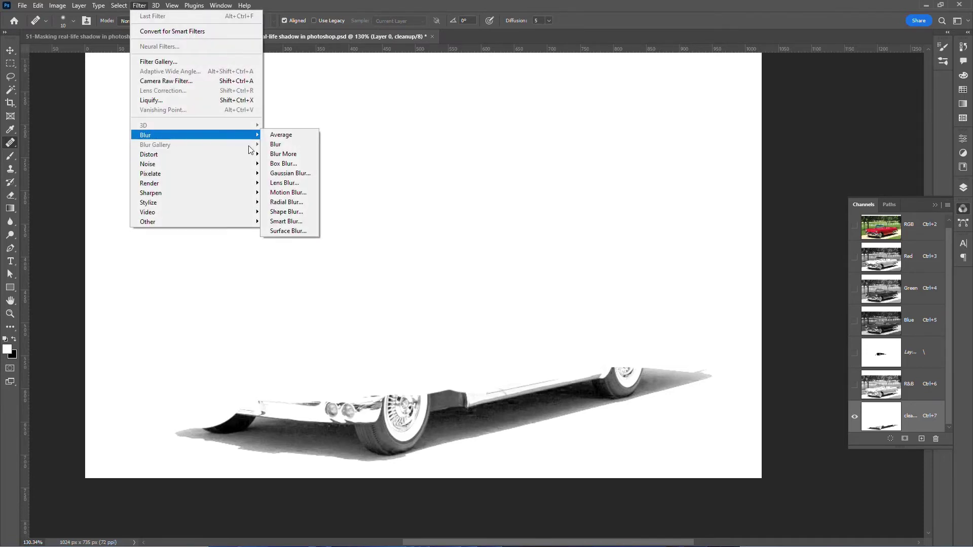
left_click(300, 173)
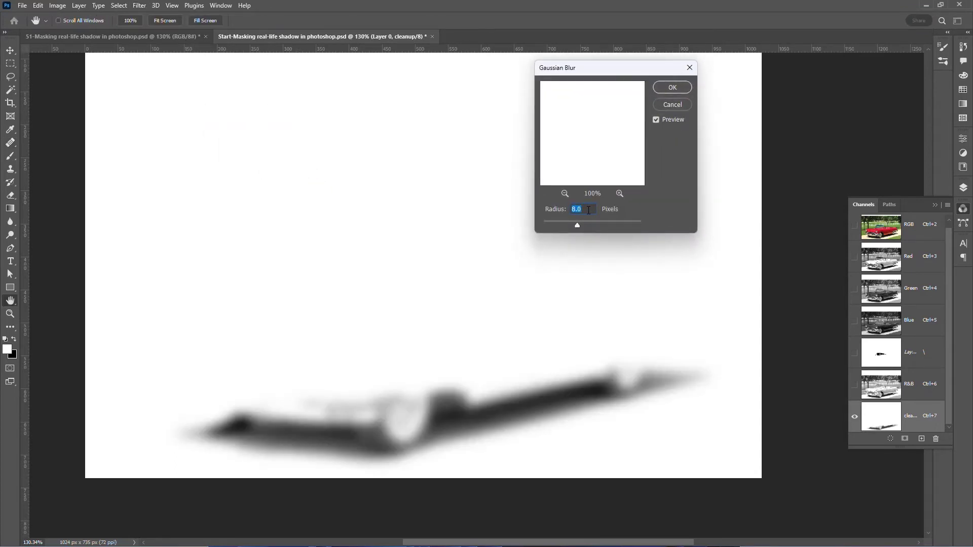
type("5")
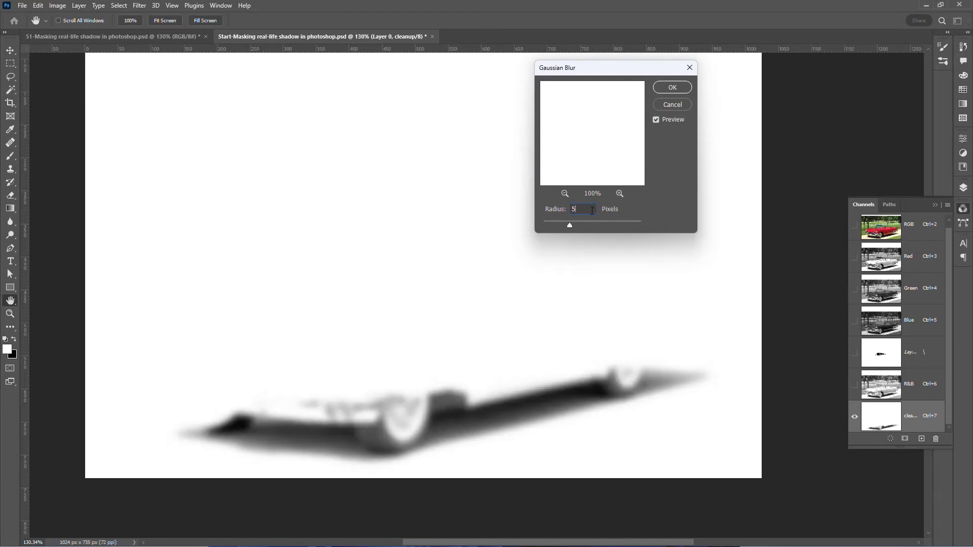
left_click(672, 89)
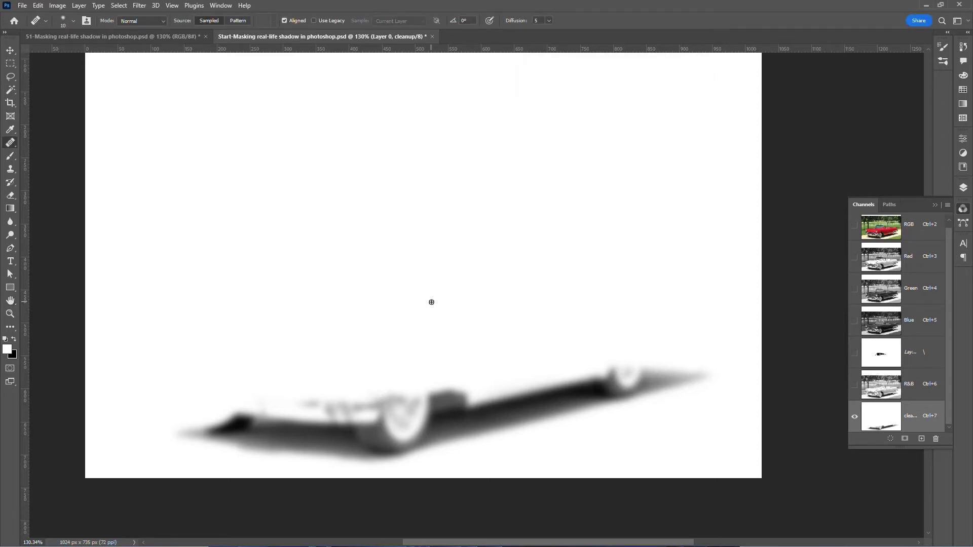
Step: Fade the Gaussian Blur on the cleanup channel to 50% opacity in Normal mode
left_click(38, 6)
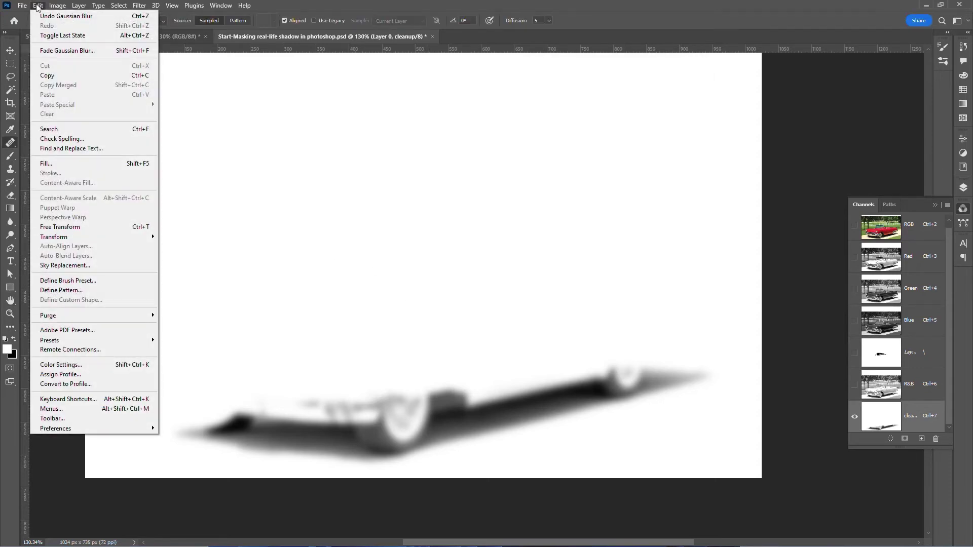
left_click(75, 51)
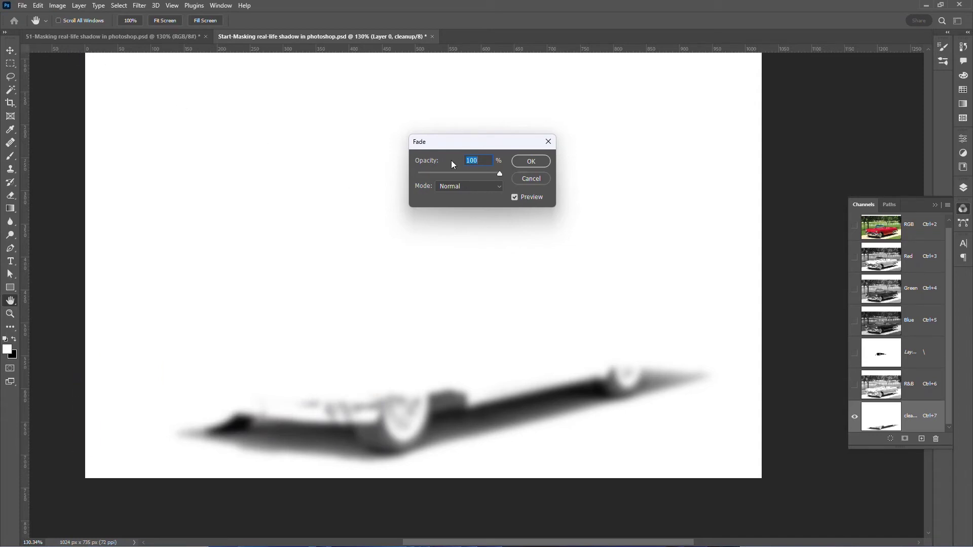
type("50")
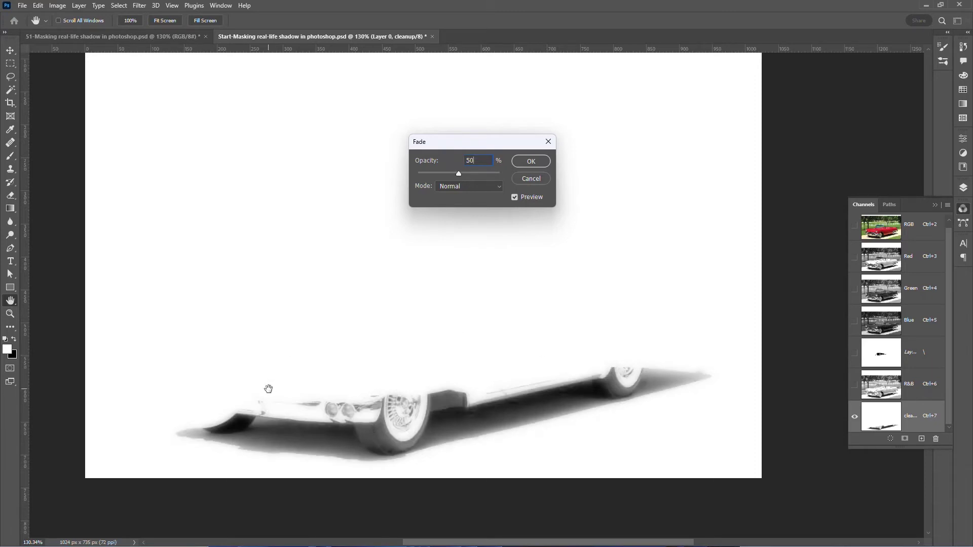
left_click(530, 161)
key("j")
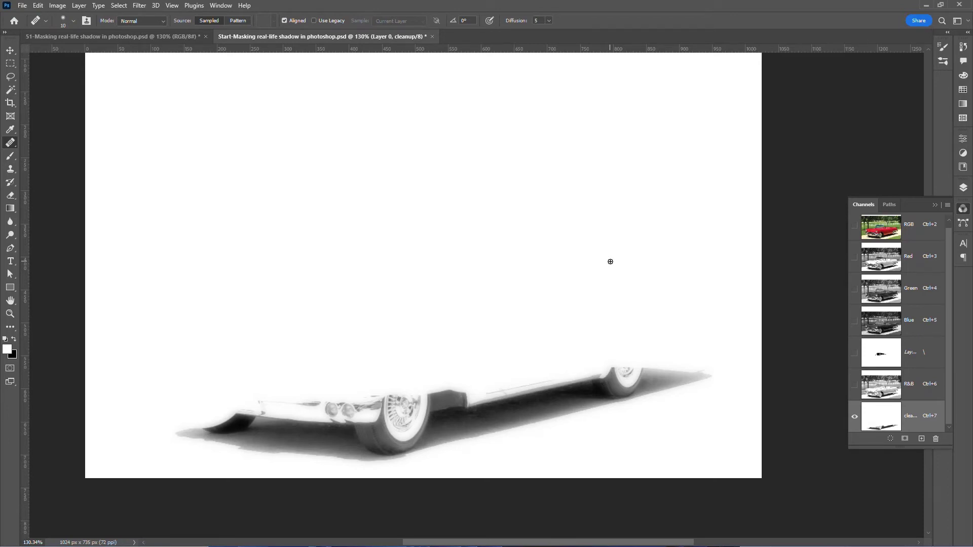
Step: Darken the shadow in the cleanup channel with Levels by lowering the midtone input value
key("ctrl+l")
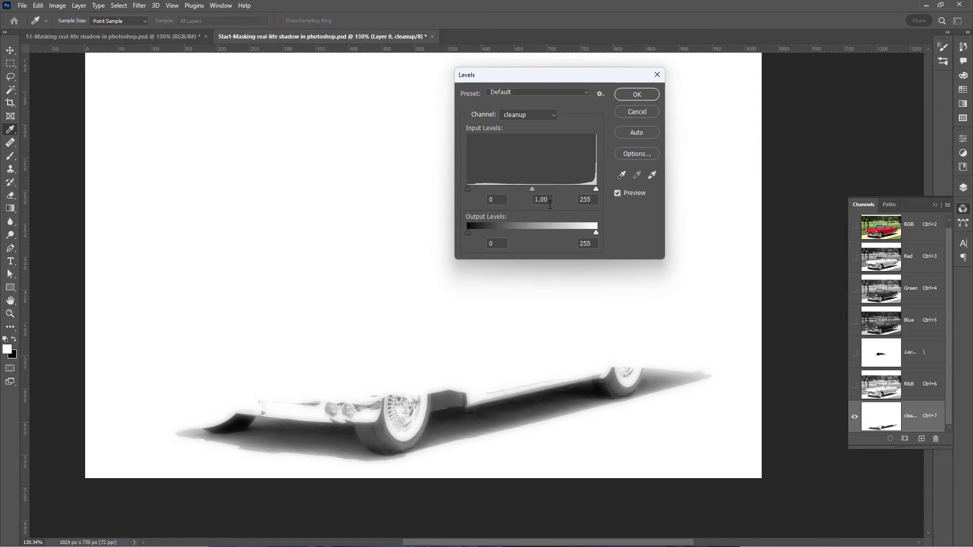
left_click_drag(550, 200, 521, 184)
key("shift+Down")
key("shift+Down")
key("shift+Down")
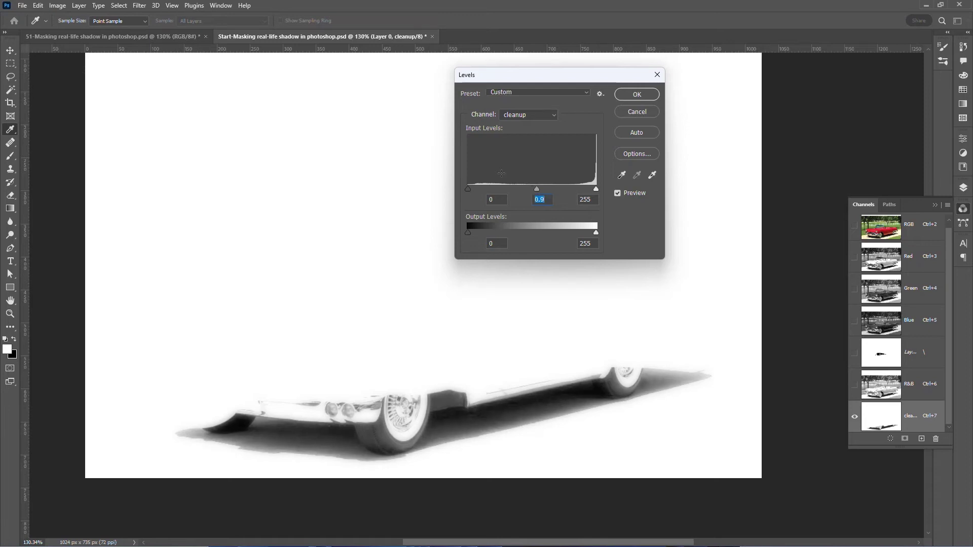
left_click(637, 94)
key("j")
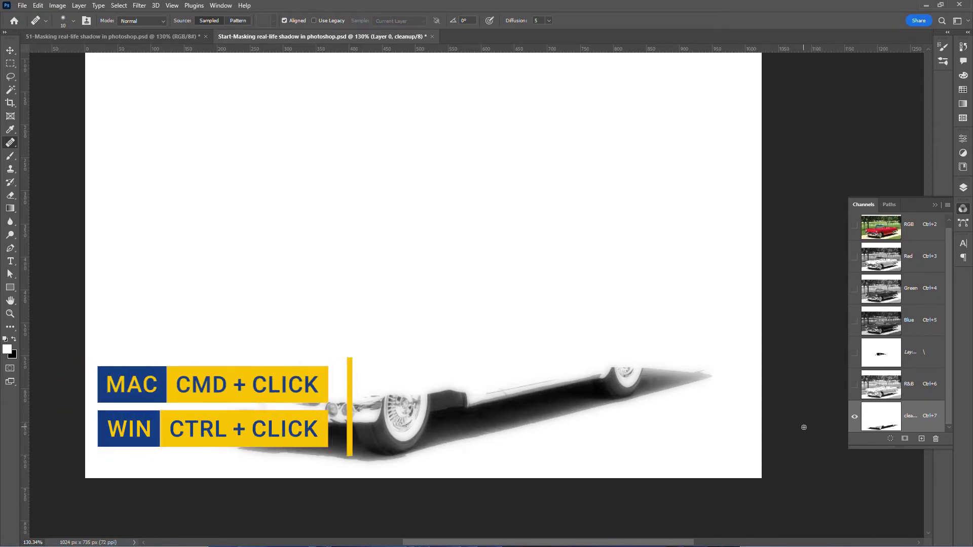
Step: Load the cleanup channel as a selection, invert it to target the shadow, and return to the RGB composite
left_click(877, 421, "ctrl")
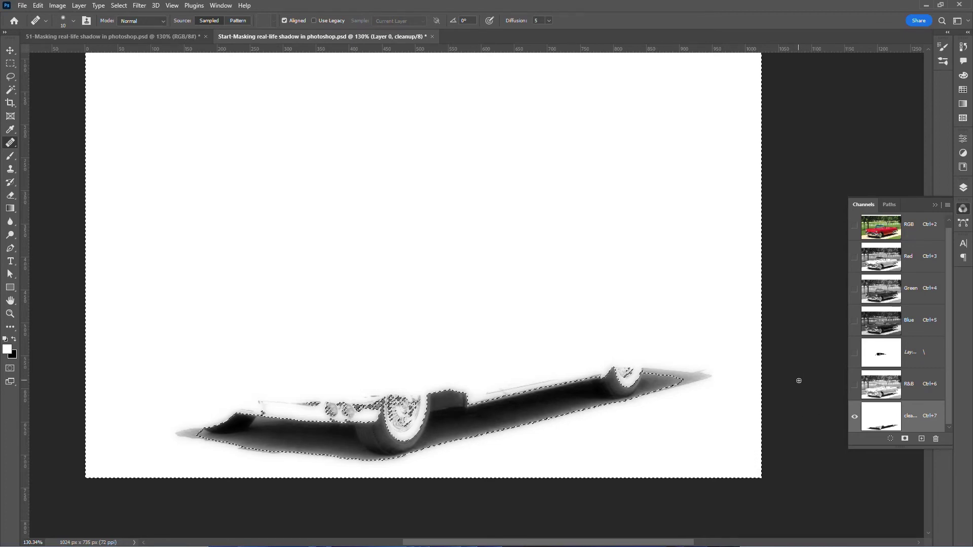
left_click(120, 6)
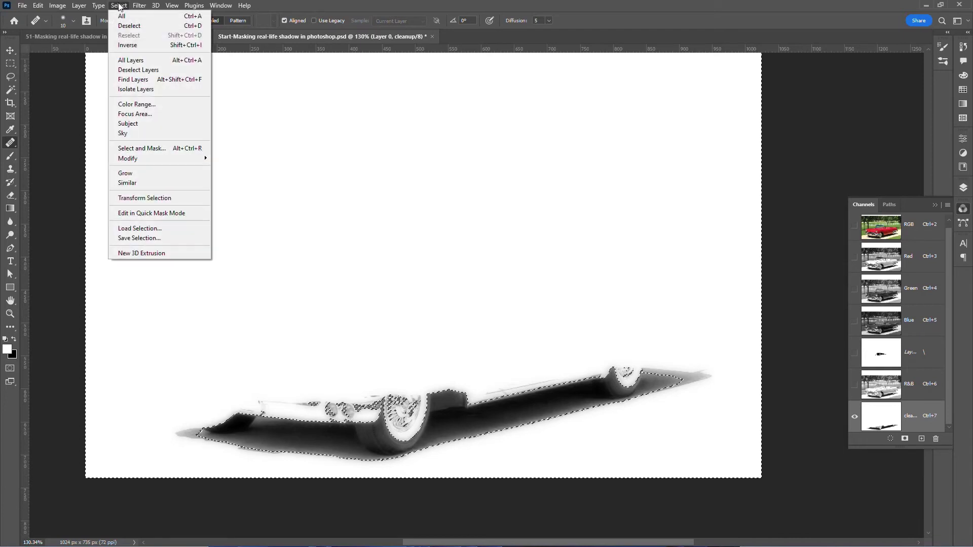
left_click(128, 45)
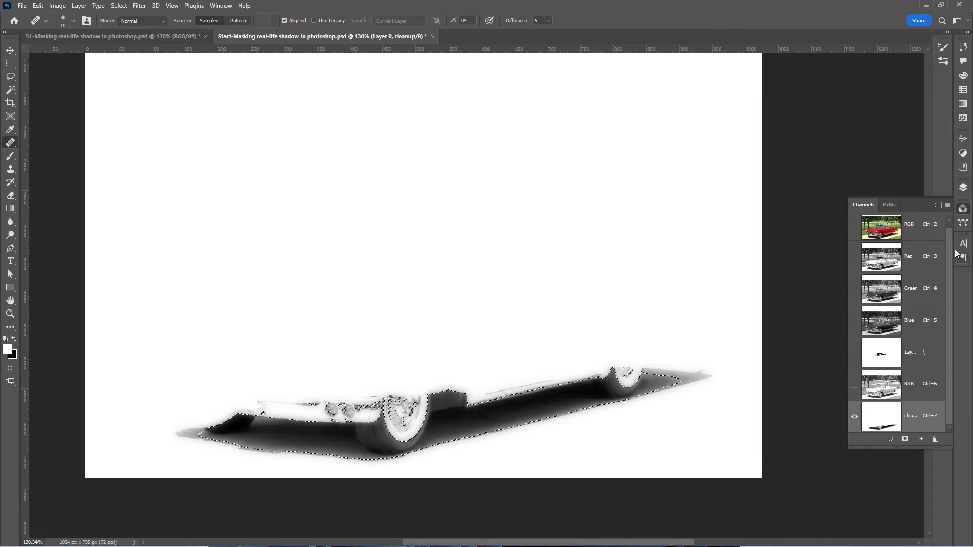
left_click(889, 234)
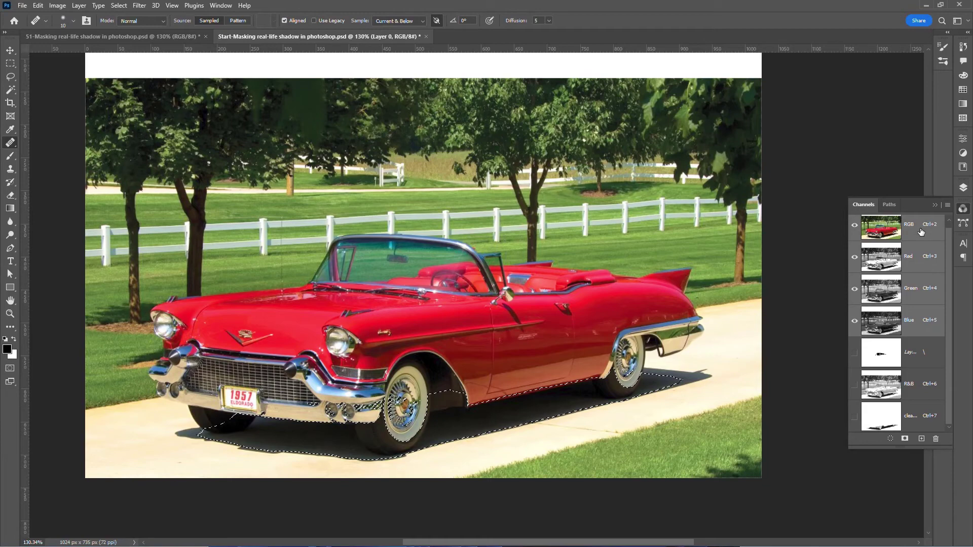
Step: Activate the car2 path and add it to Layer 0 as a vector mask
left_click(964, 189)
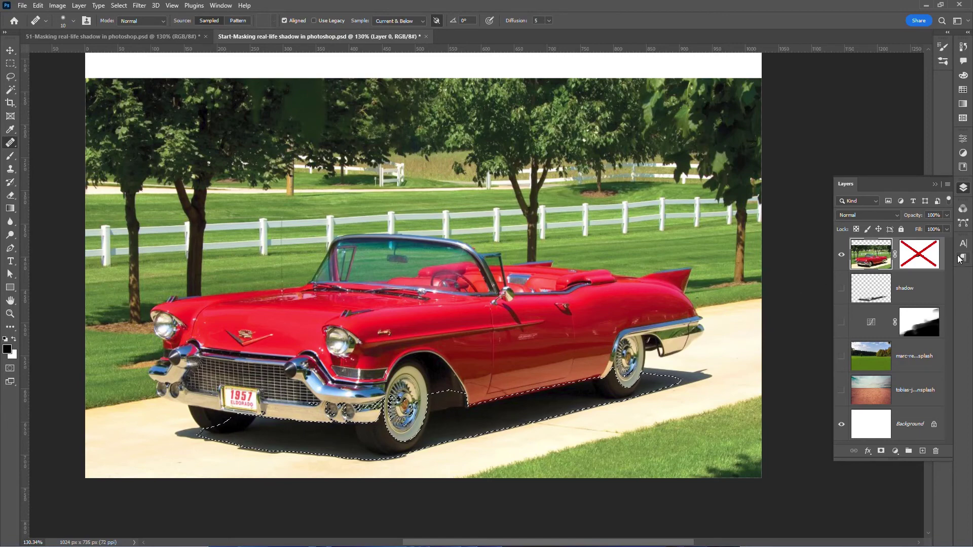
left_click(964, 225)
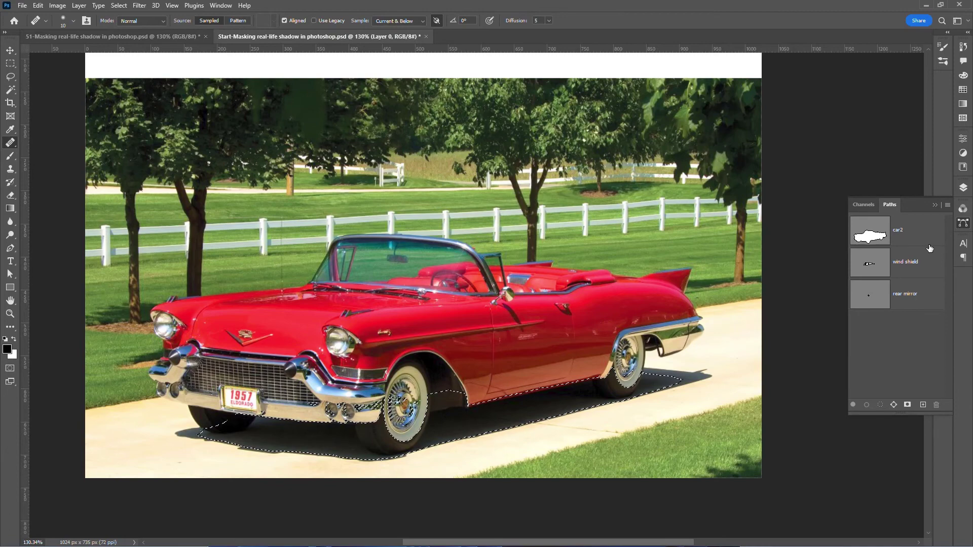
left_click(874, 237)
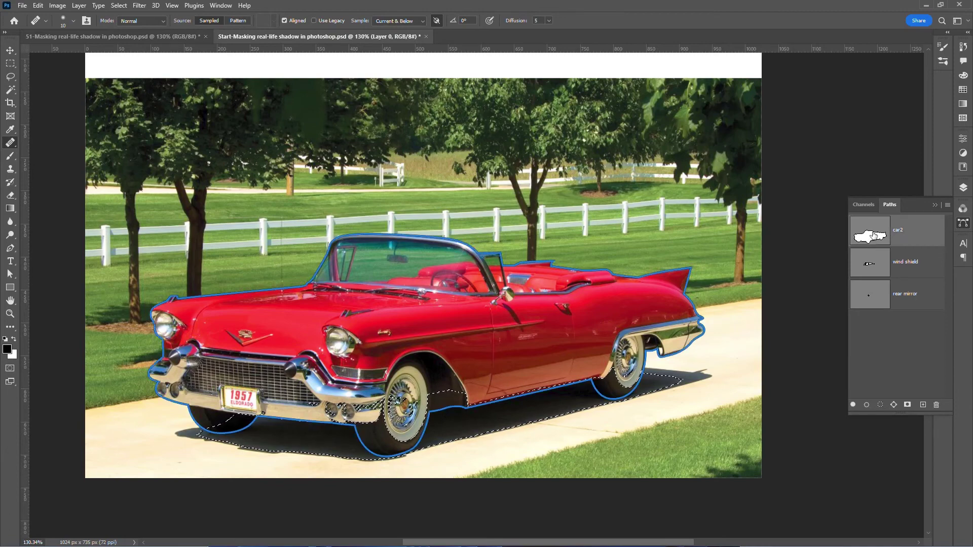
left_click(961, 190)
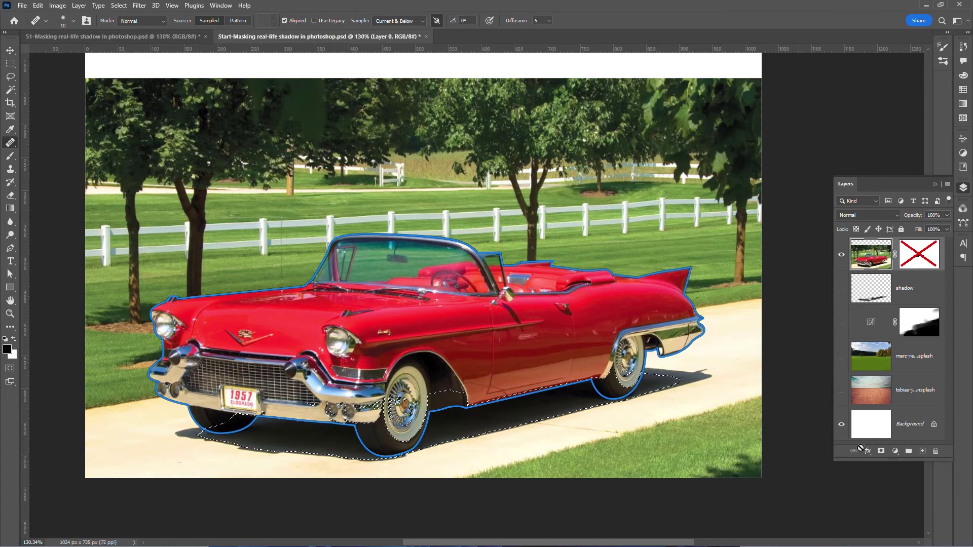
left_click(881, 455)
Step: Widen the layer list to show full names and delete the existing shadow layer
left_click_drag(833, 252, 760, 252)
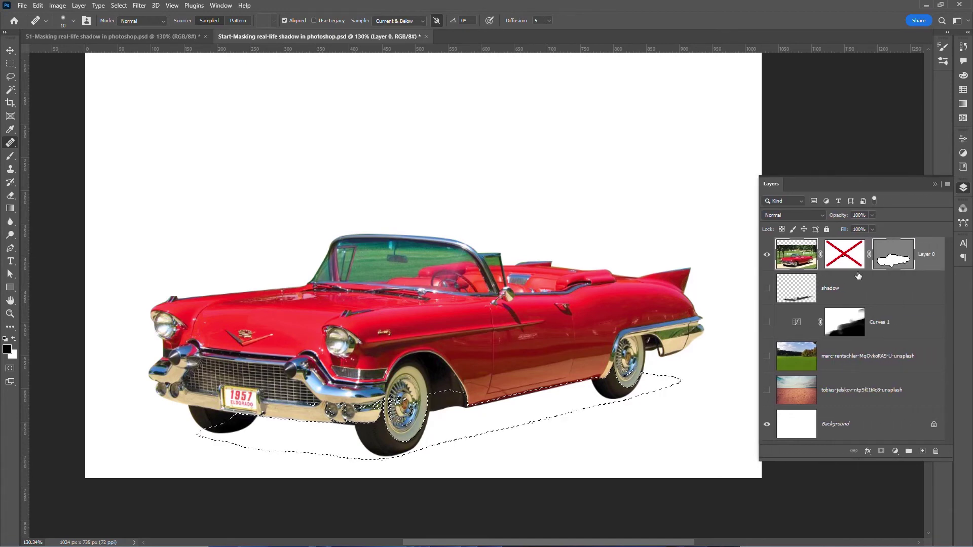
left_click_drag(901, 298, 935, 451)
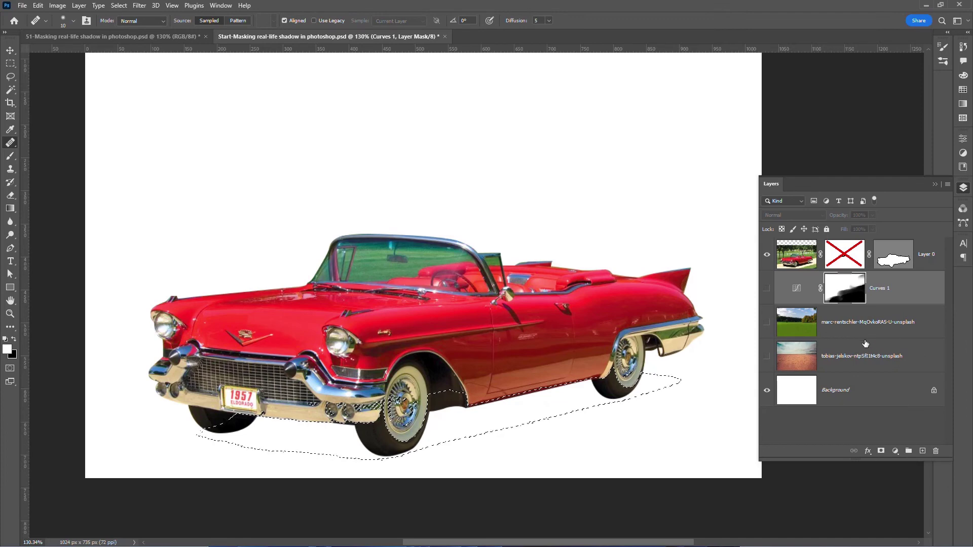
Step: Show the green field background and add a new layer named shadow directly above Curves 1
left_click(767, 322)
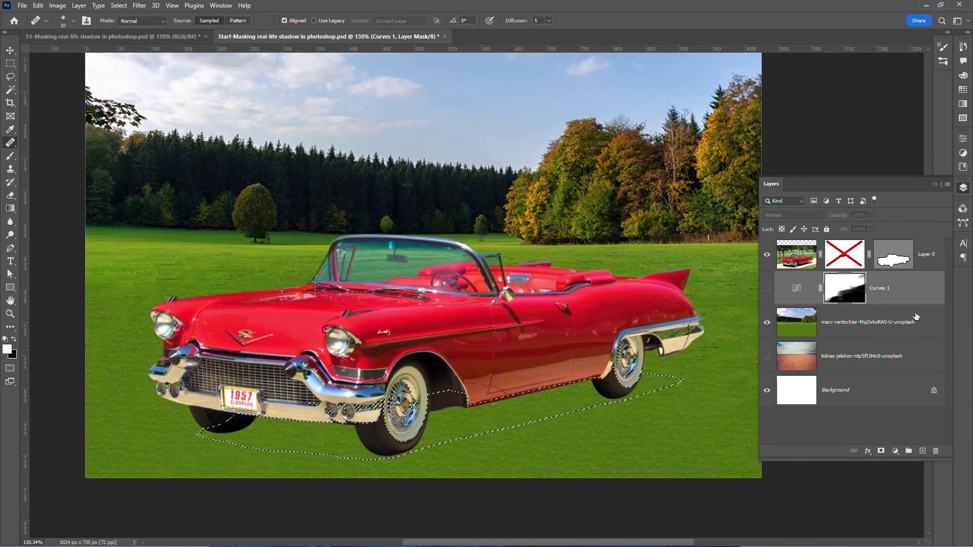
left_click(922, 451)
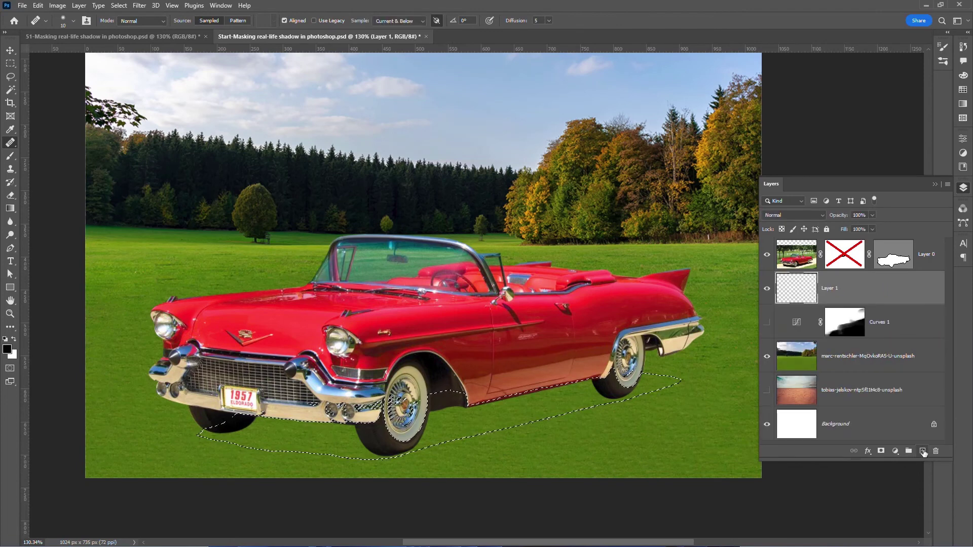
double_click(829, 289)
type("shadow")
key("Return")
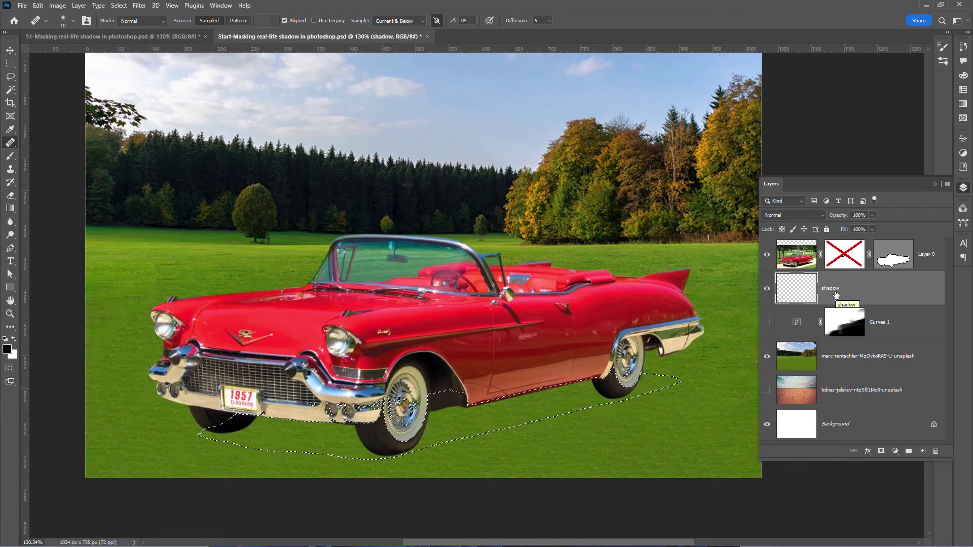
Step: Set the foreground color with HSB sliders to hue 25, saturation 75 and brightness 5
left_click(965, 77)
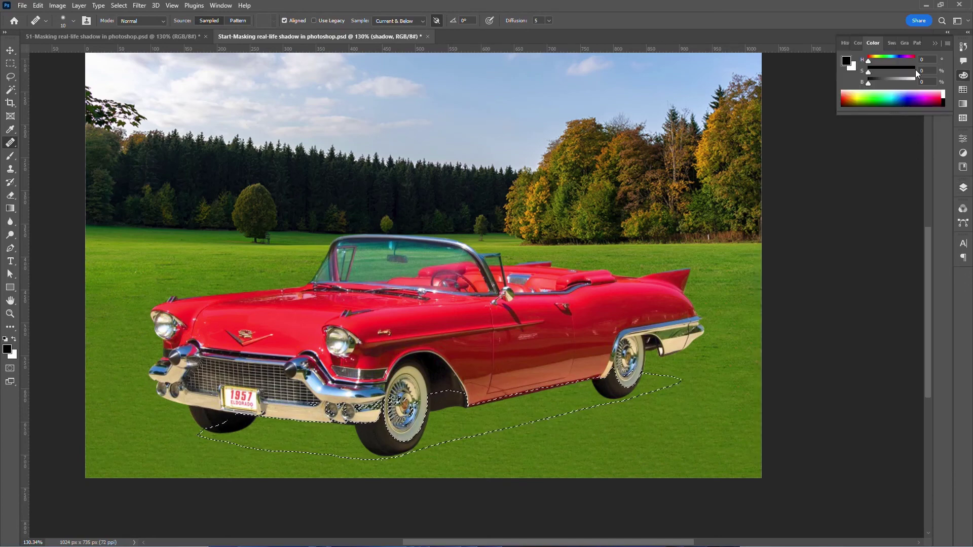
left_click(947, 44)
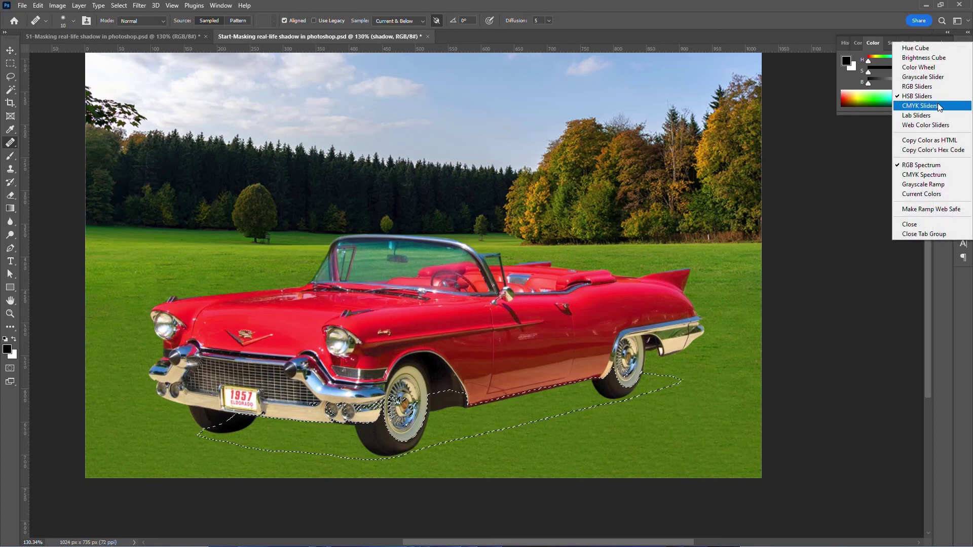
left_click(845, 82)
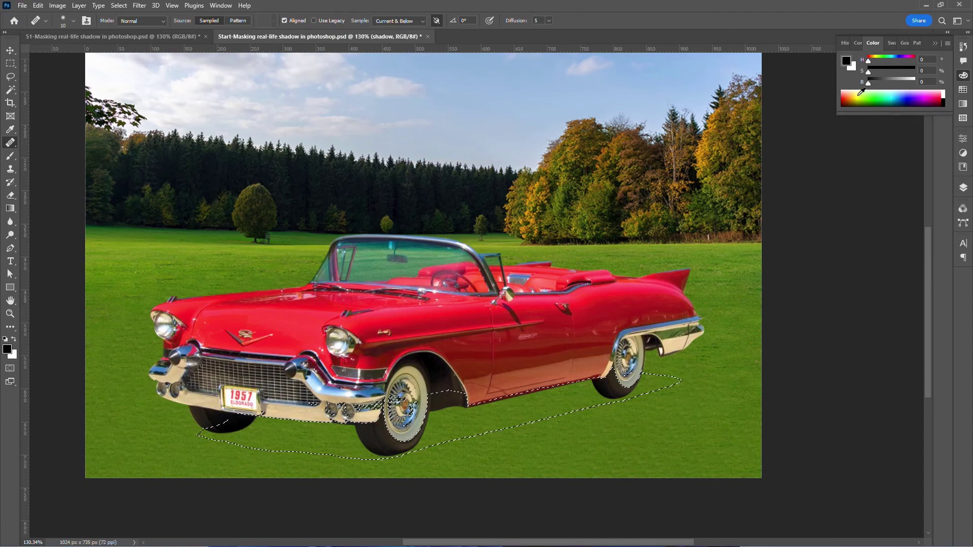
left_click(929, 59)
type("25")
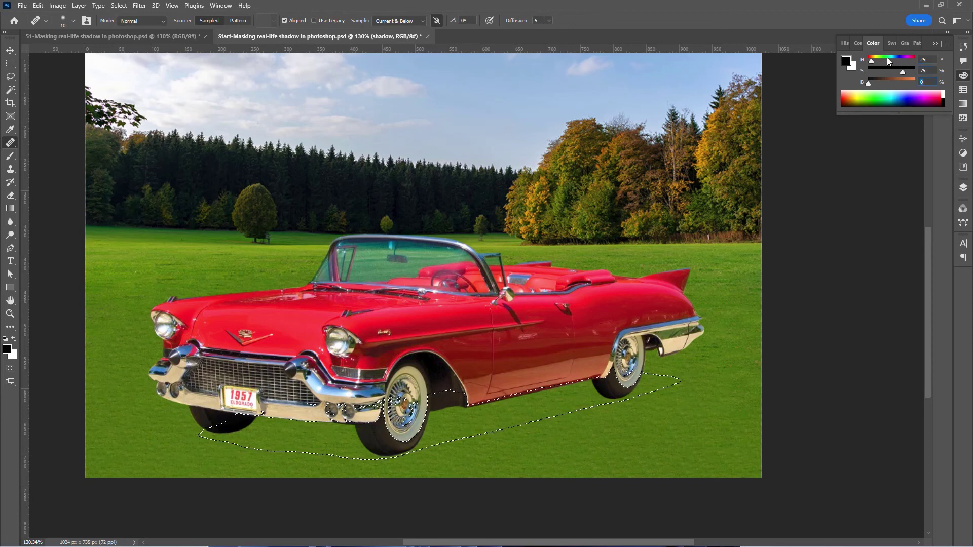
type("5")
key("Tab")
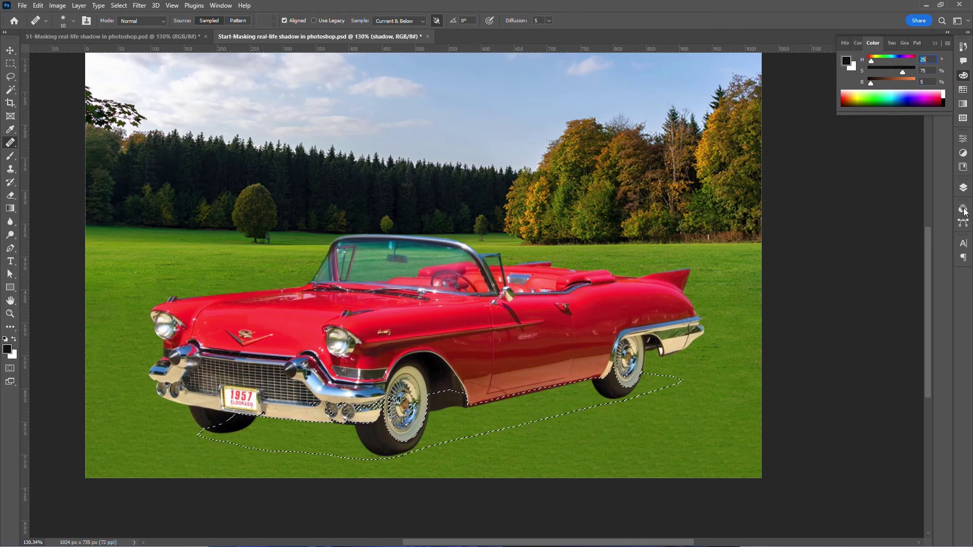
Step: Fill the shadow selection with the foreground color on the shadow layer, deselect, and set the layer's blend mode to Multiply
left_click(963, 189)
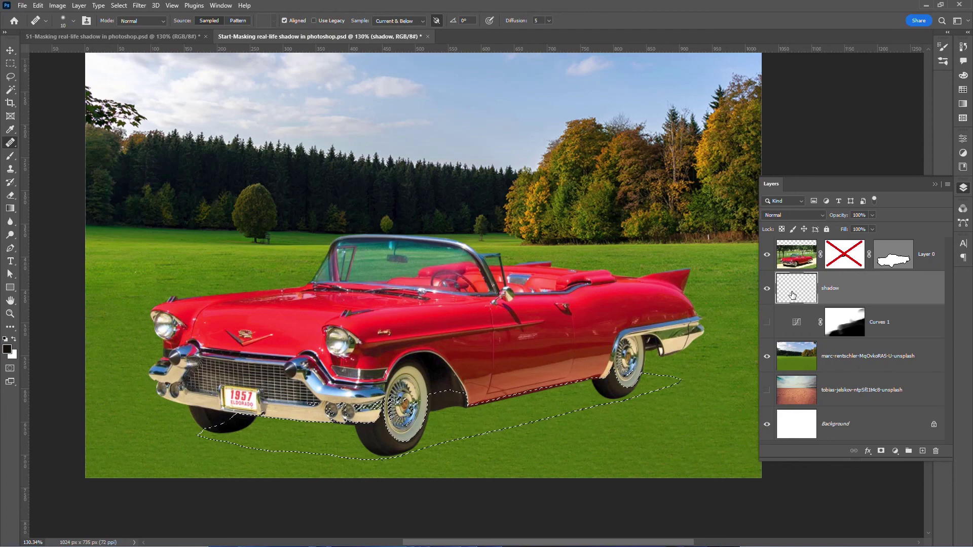
key("alt+BackSpace")
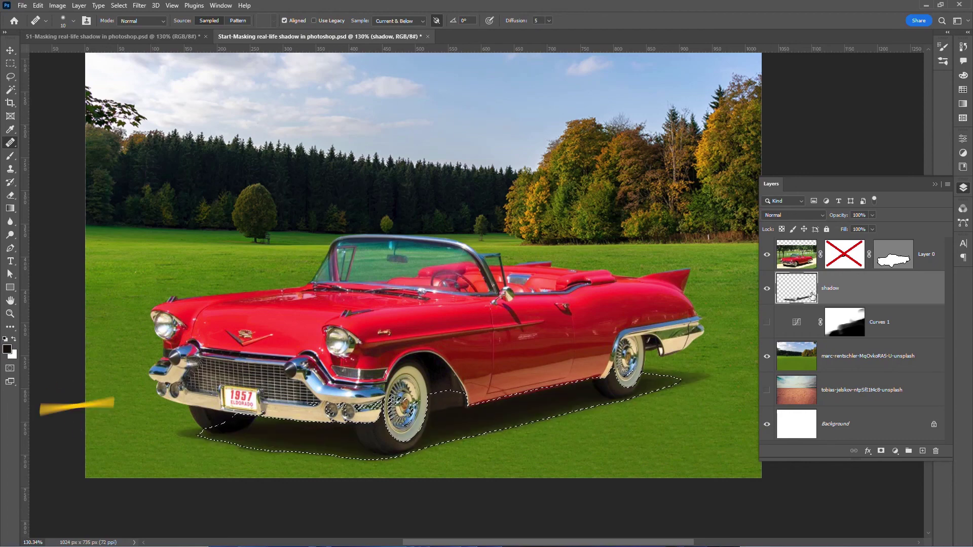
key("ctrl+d")
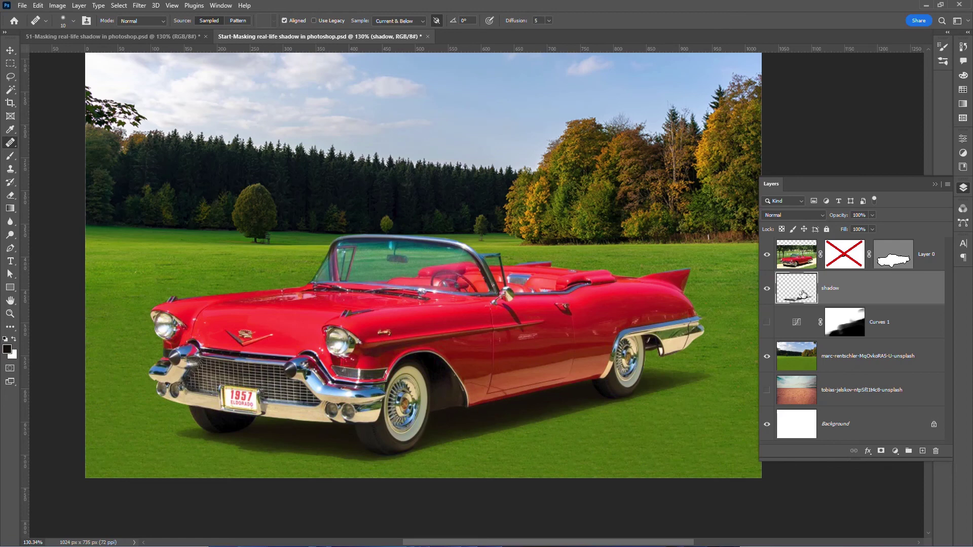
left_click(821, 214)
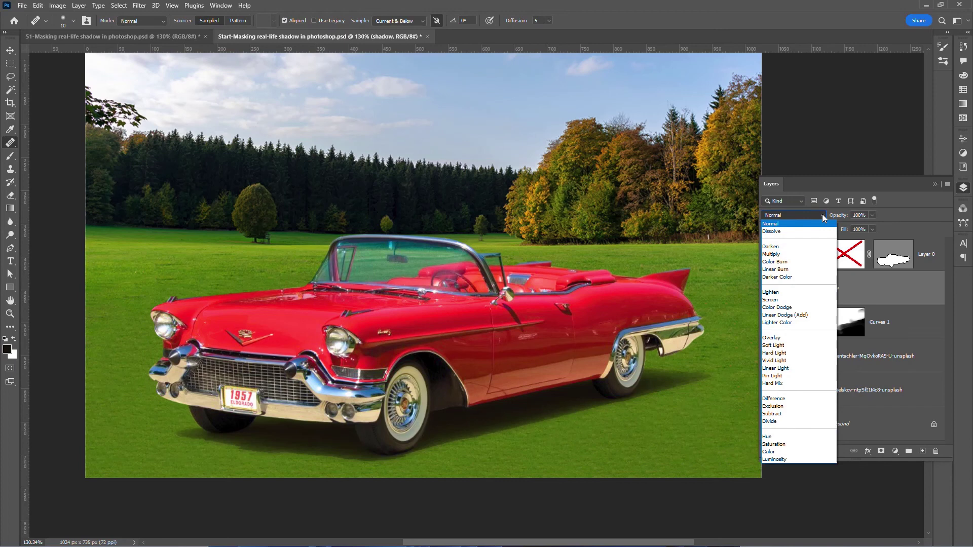
left_click(802, 255)
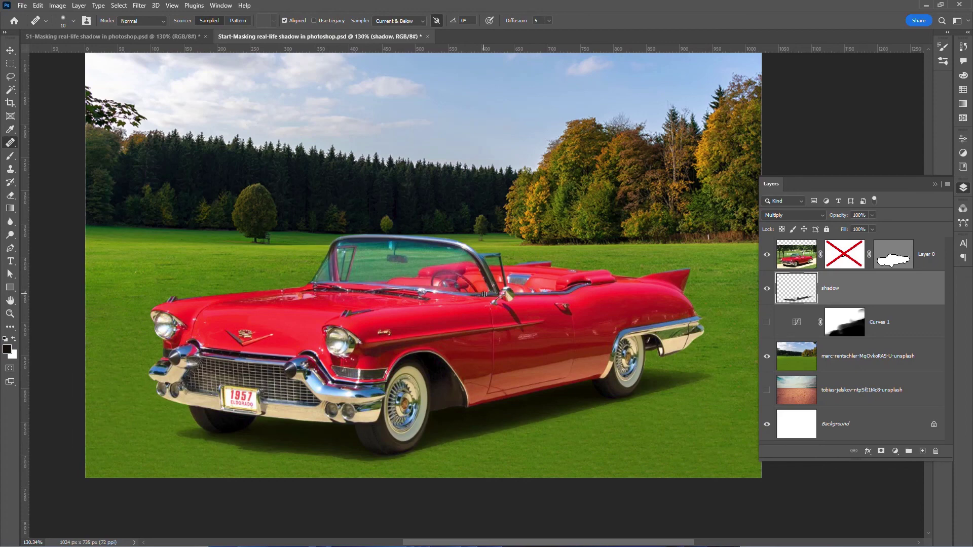
Step: Enable the disabled pixel mask on Layer 0 and show the Curves 1 adjustment layer
key("ctrl+0")
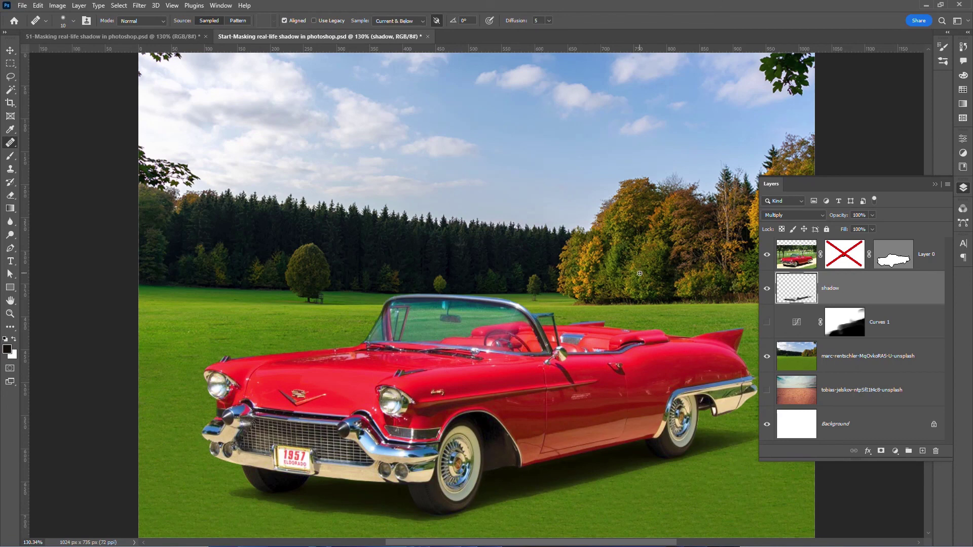
left_click(845, 265, "shift")
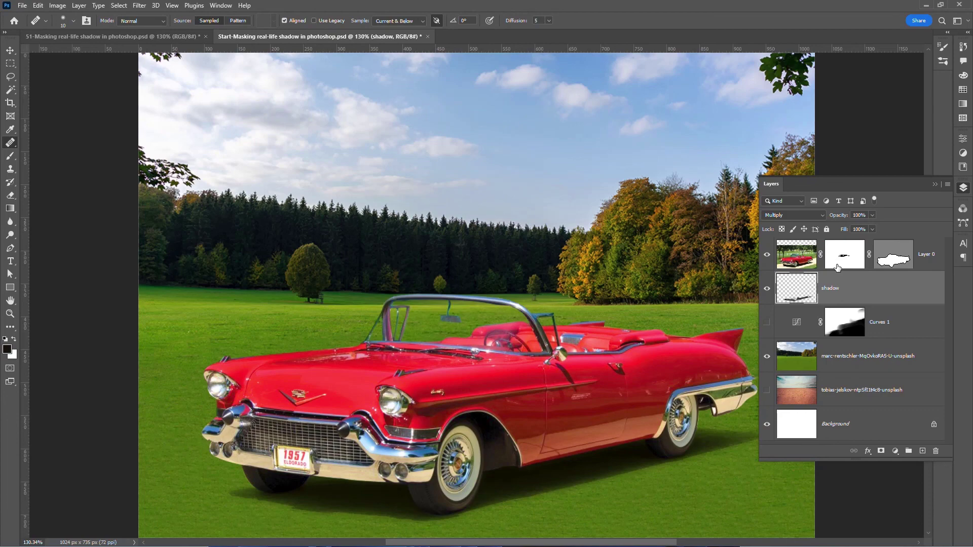
left_click(767, 322)
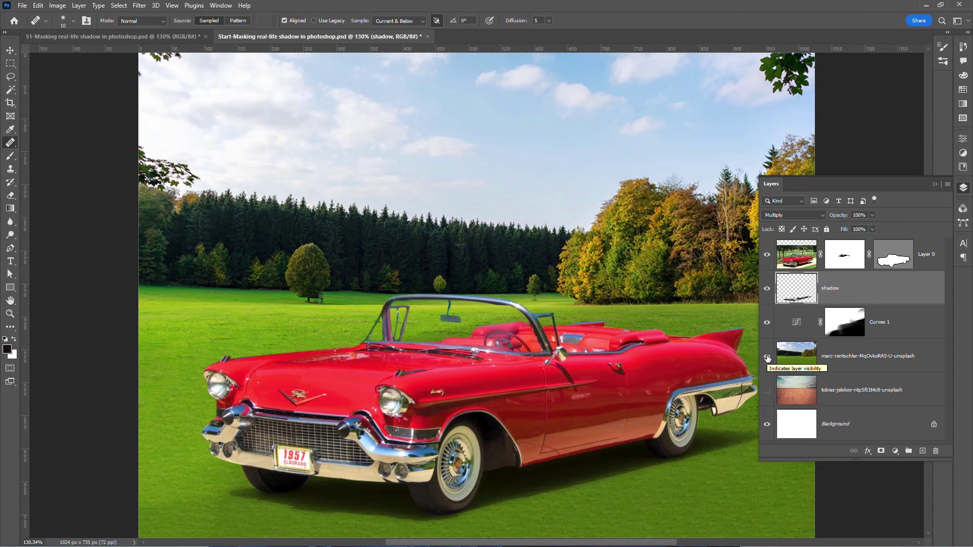
Step: Hide the green field background, show the red desert background instead, and collapse the layer list
left_click(766, 356)
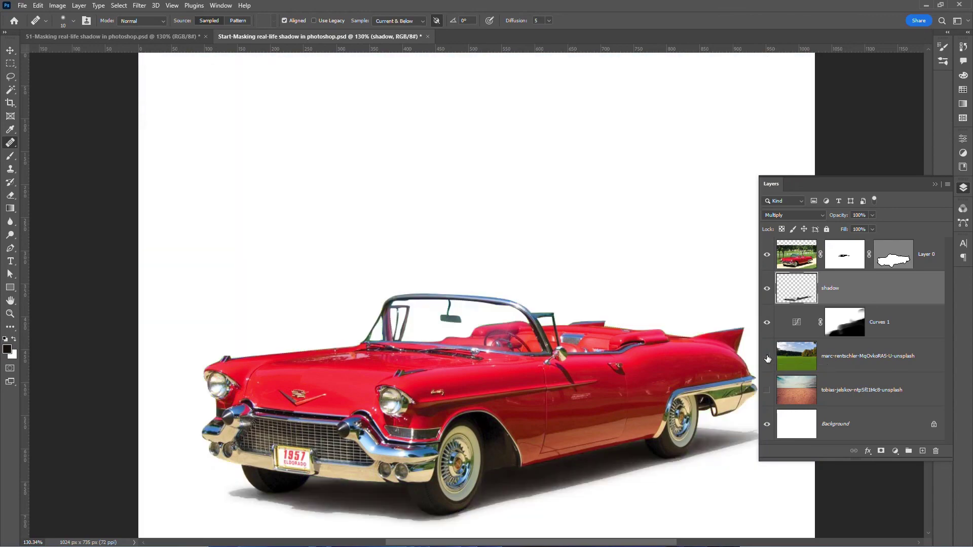
left_click(767, 391)
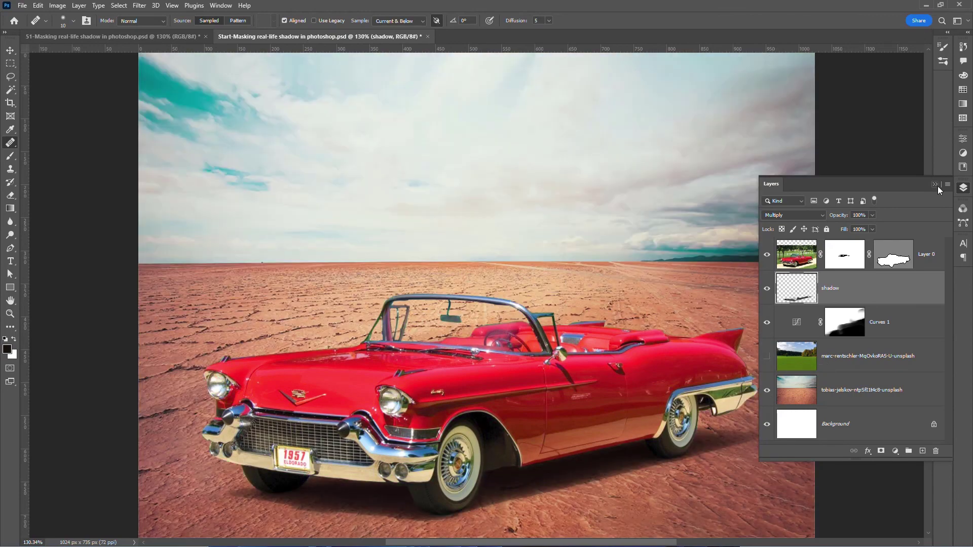
left_click(934, 184)
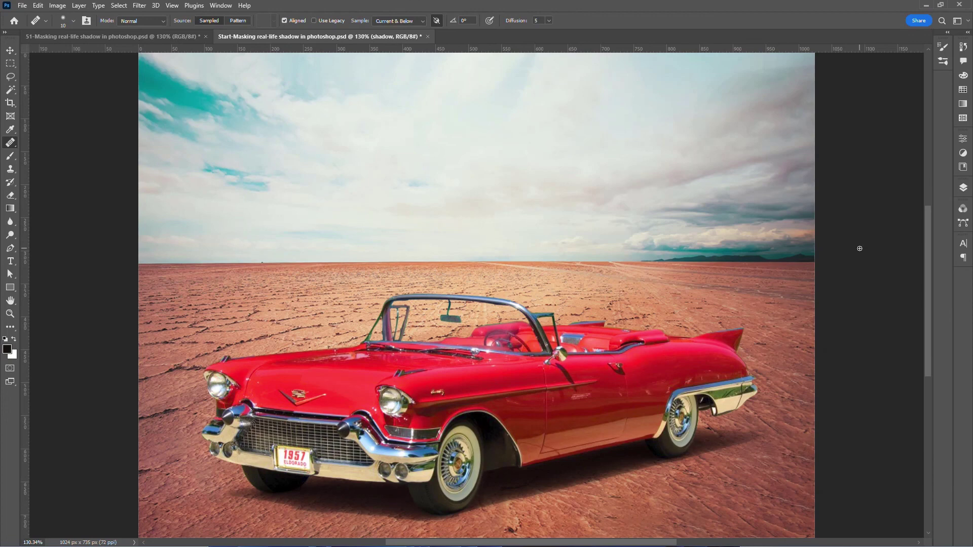